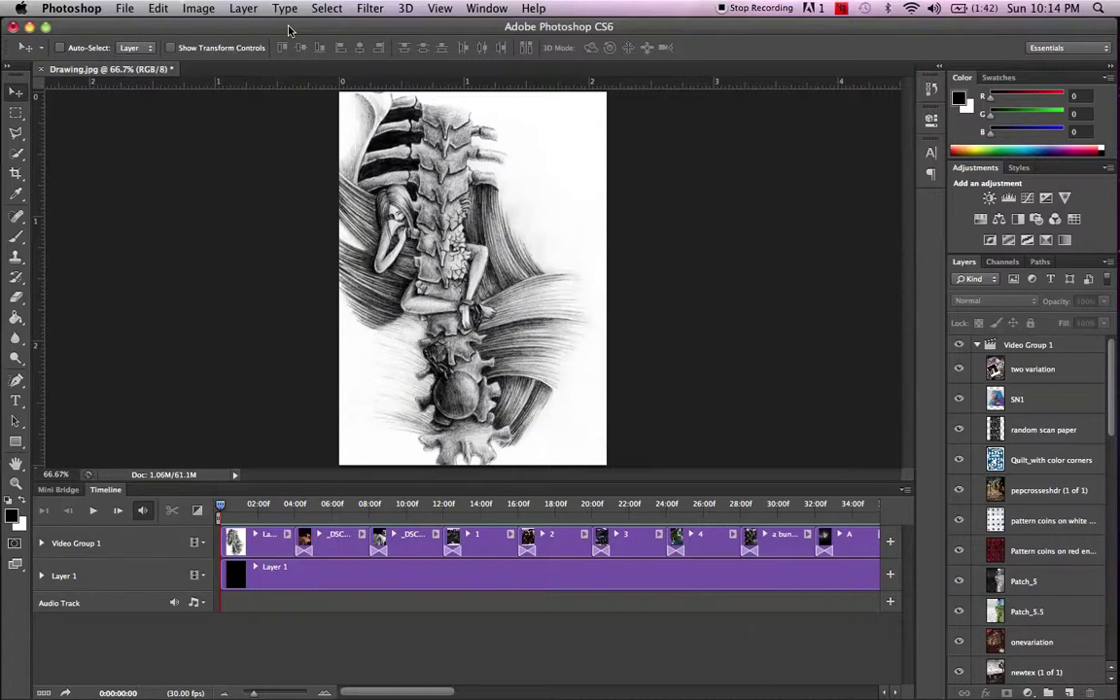
Play the Timeline preview and stop it near 0:00:26 on the blue and ochre clip.
key(space)
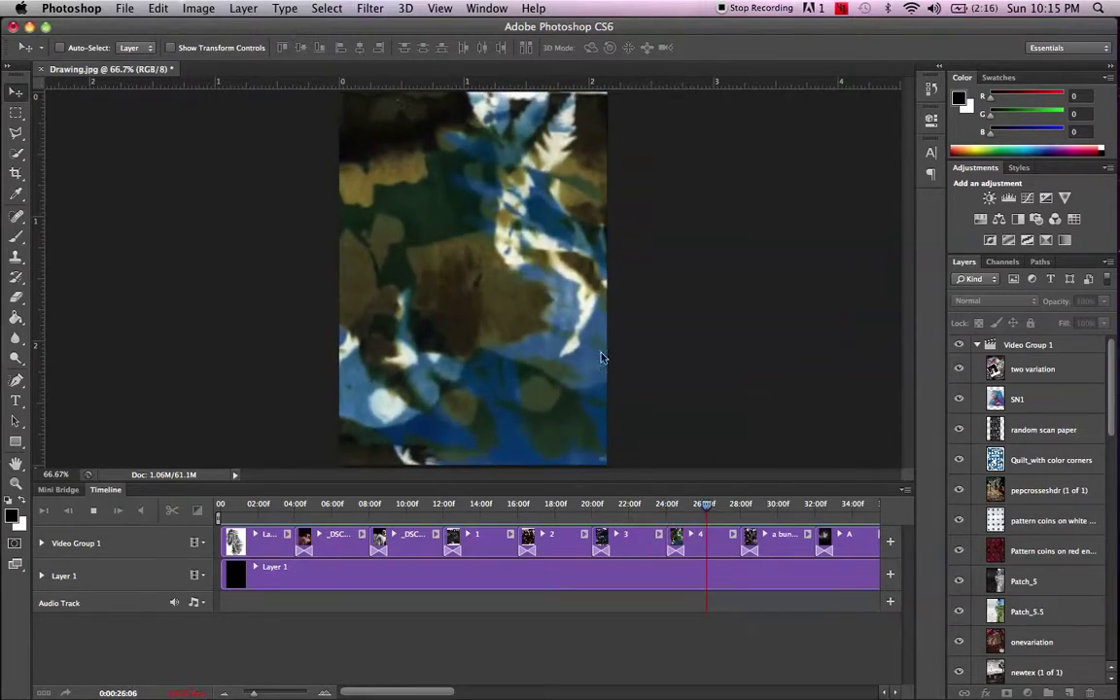
Return the playhead to 0:00 on the skeleton drawing and select Layer 0.
mouse_move(706, 507)
mouse_down()
mouse_move(225, 508)
mouse_move(197, 545)
mouse_up()
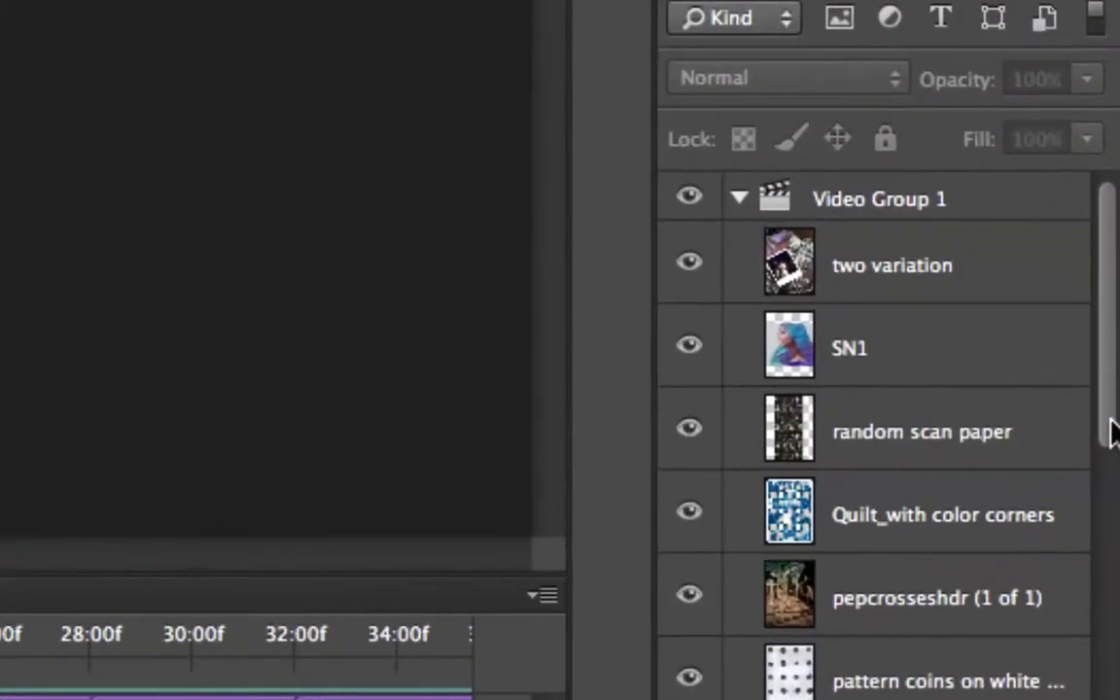
drag(1111, 433, 1079, 685)
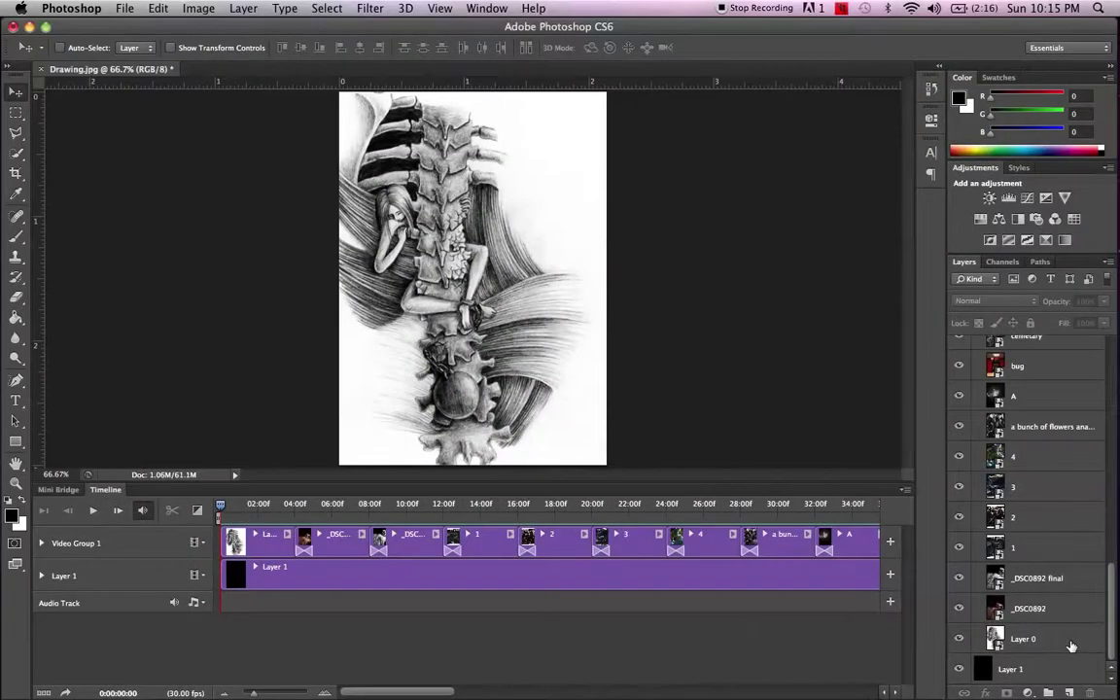
click(1070, 644)
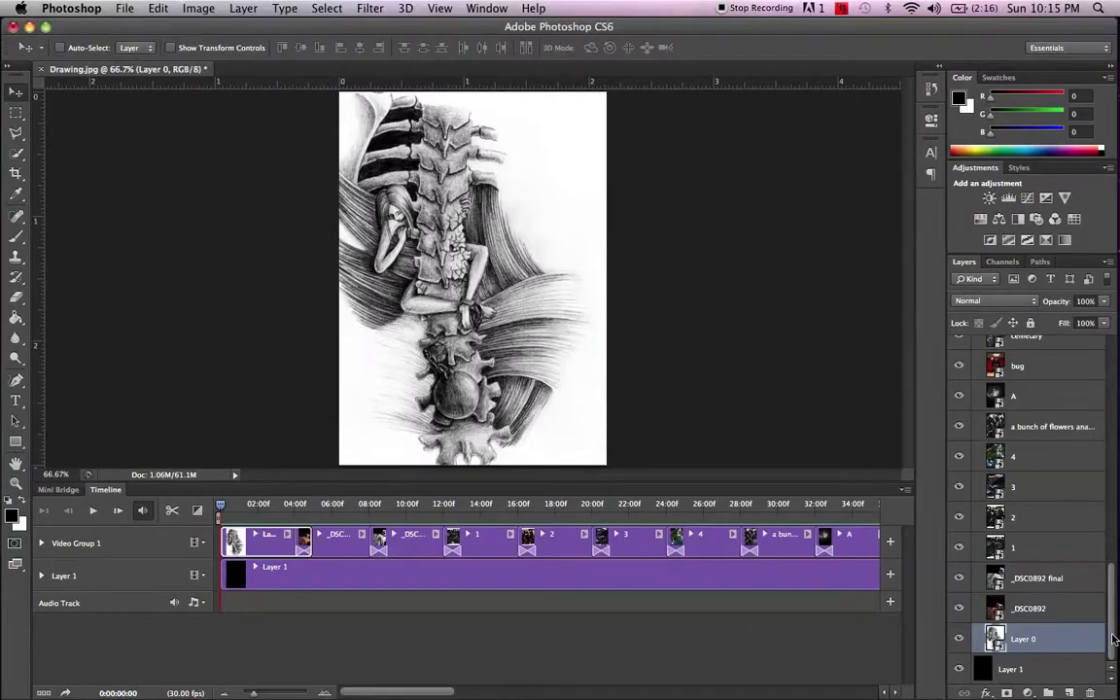
Collapse Video Group 1 so it sits above the black Layer 1.
drag(1114, 639, 1114, 391)
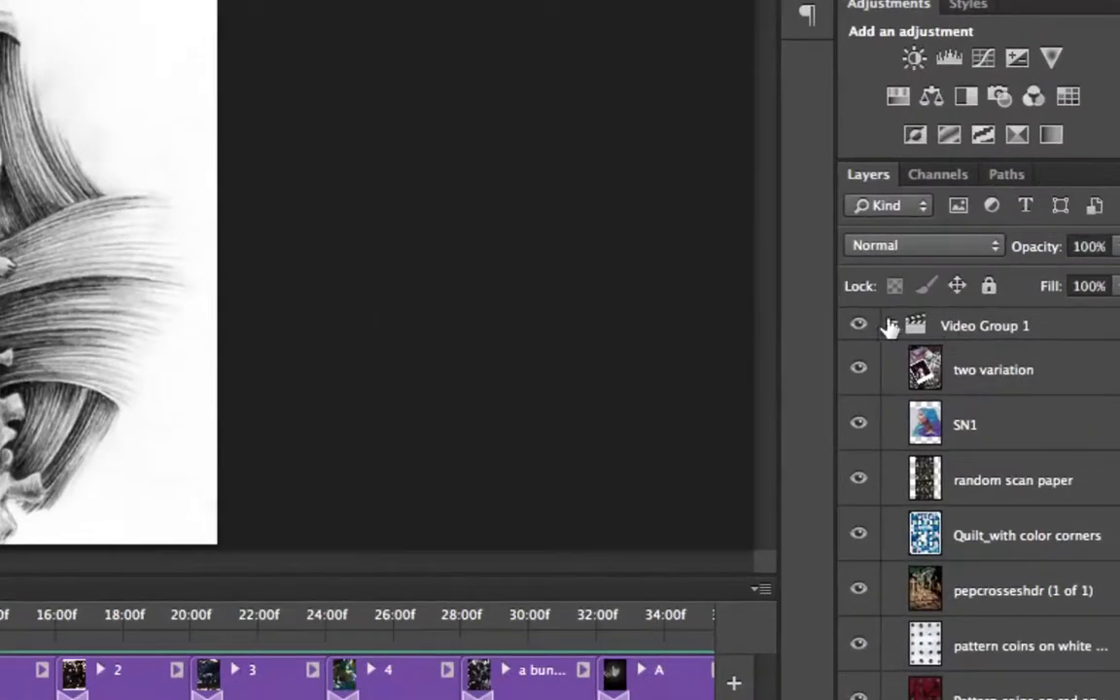
click(891, 326)
click(890, 327)
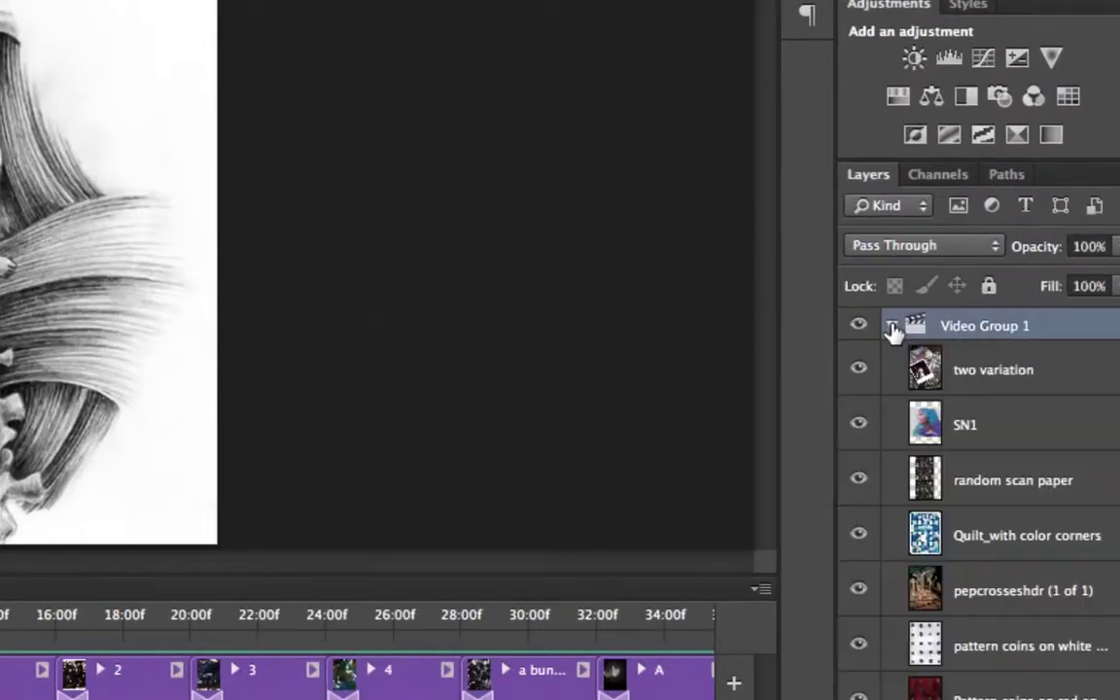
click(890, 327)
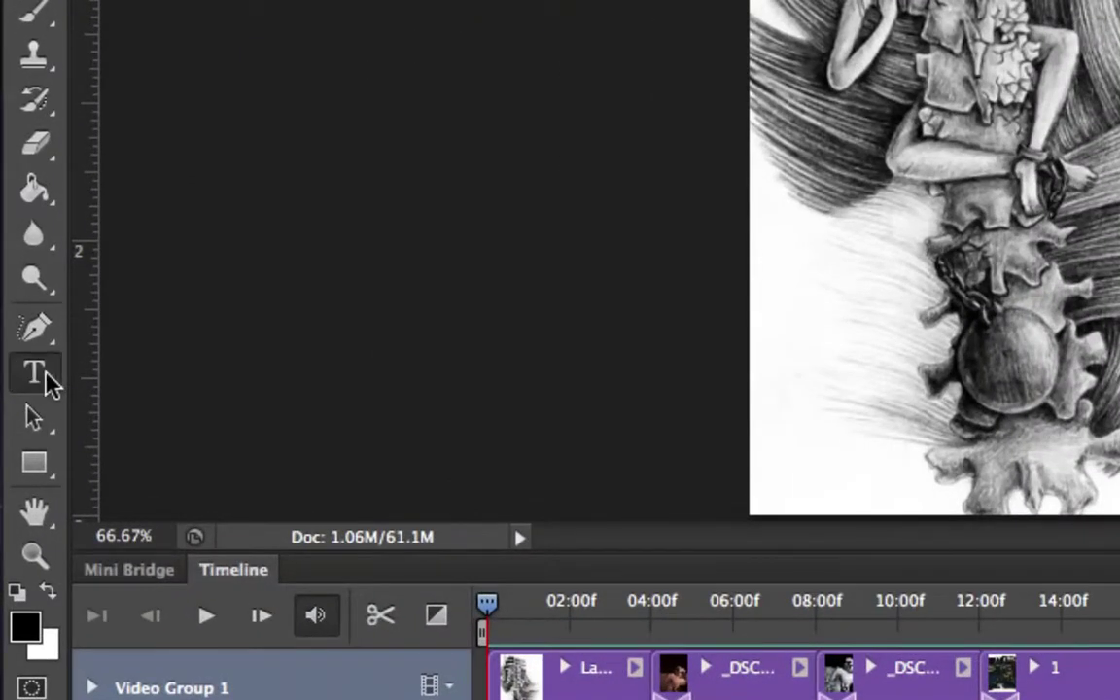
Add a two-line 'Slide Show' / '2015' text layer over the drawing.
click(47, 381)
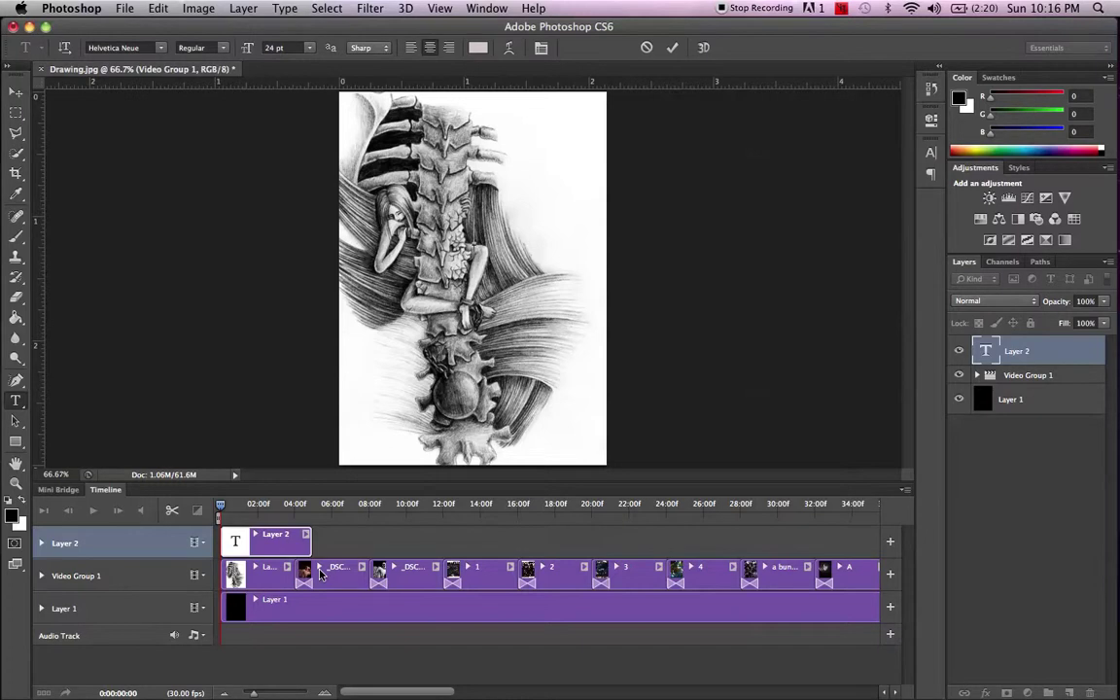
text(Slide Show)
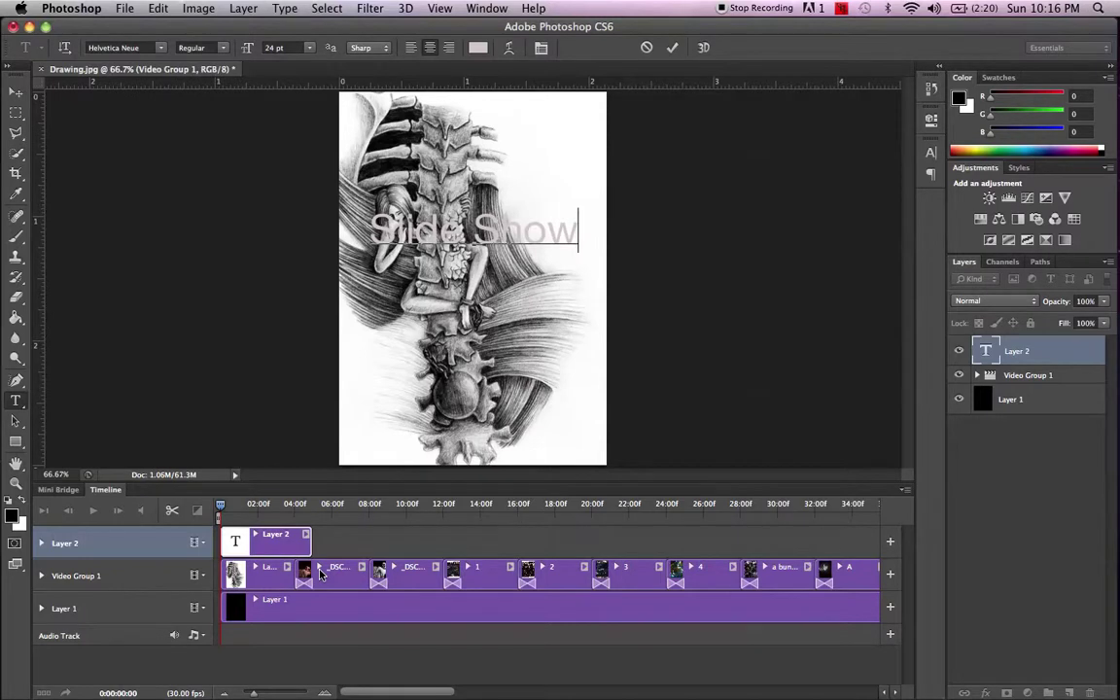
key(Return)
text(2015)
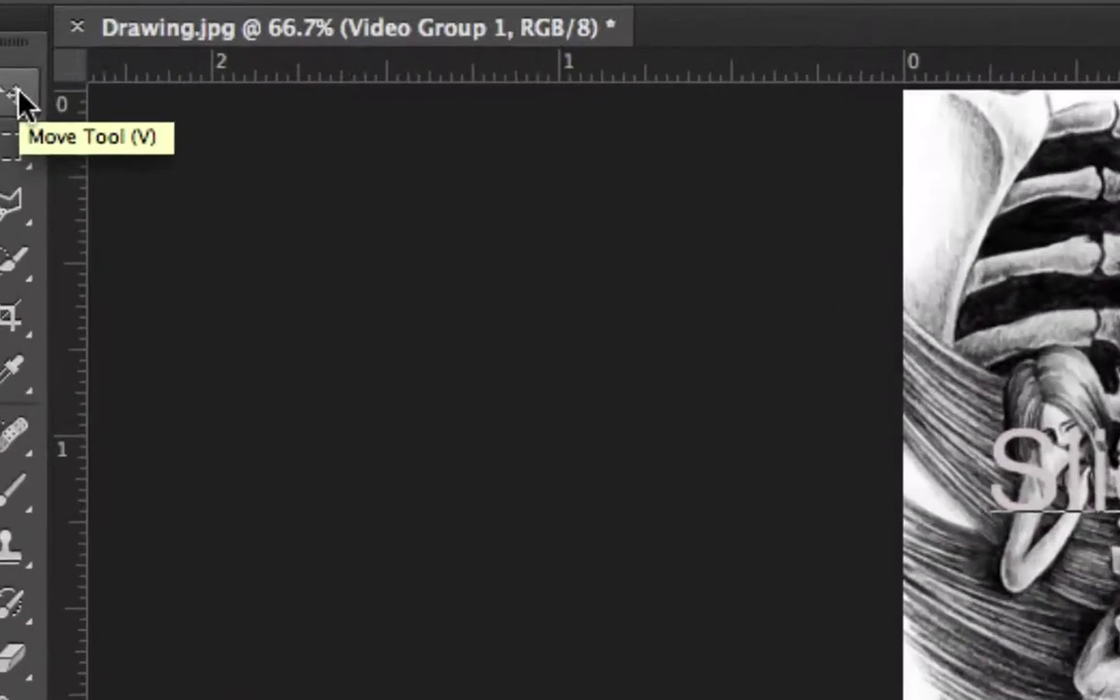
click(17, 94)
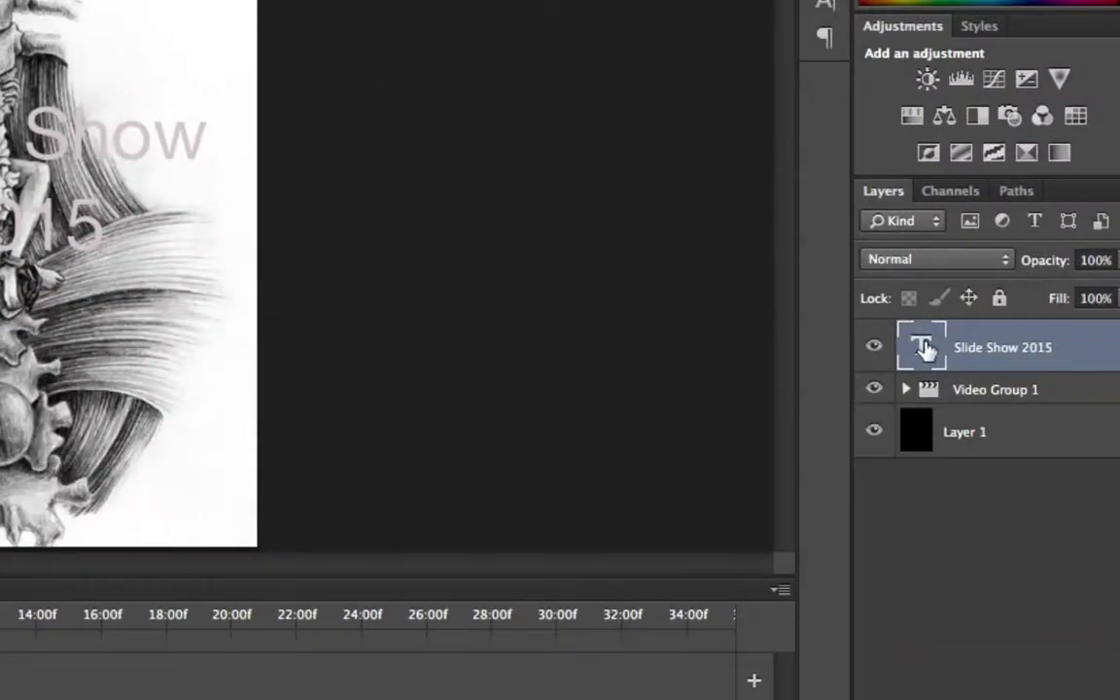
Show the title's character settings: Helvetica Neue Regular, 24 pt, 30 pt leading, tracking 0.
double_click(924, 348)
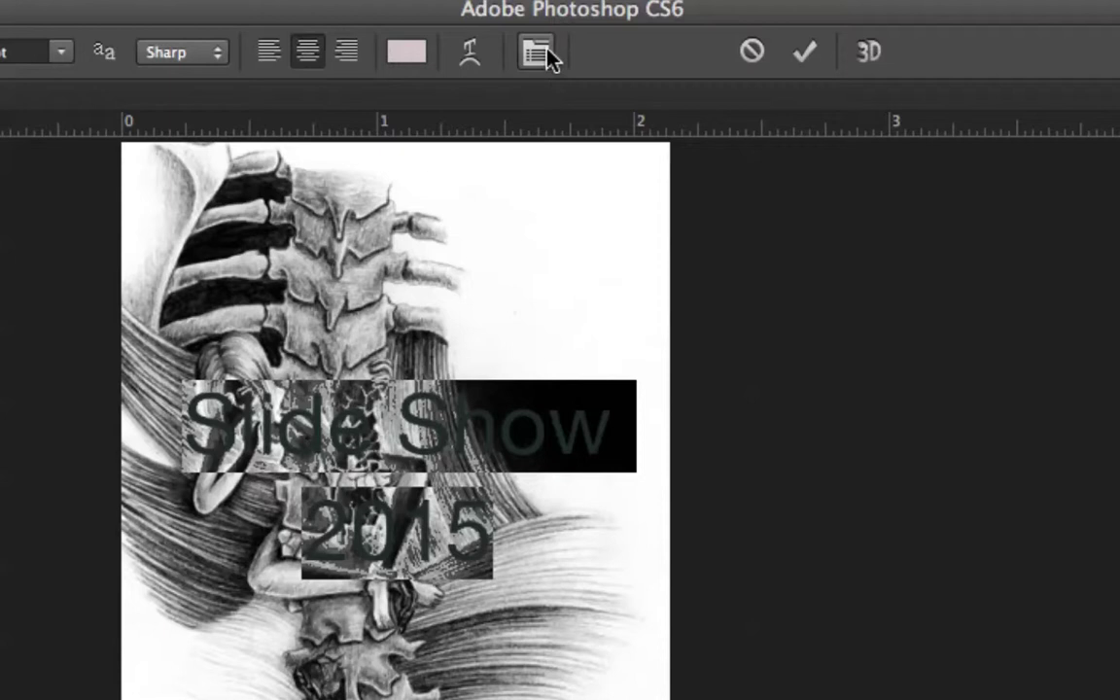
click(538, 53)
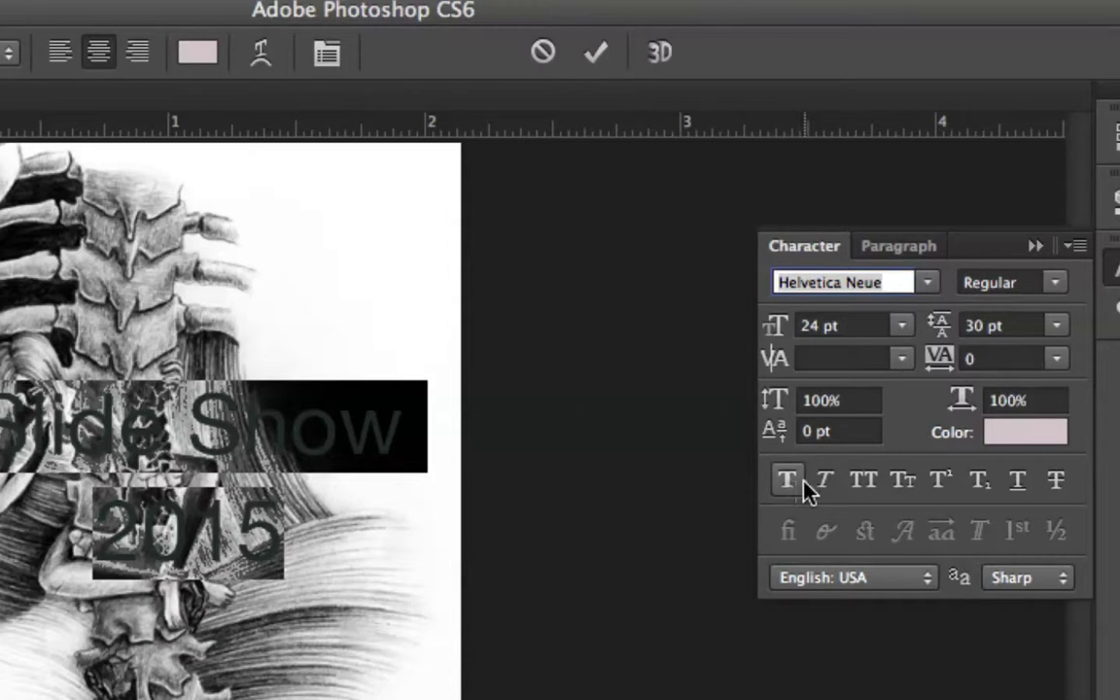
click(865, 481)
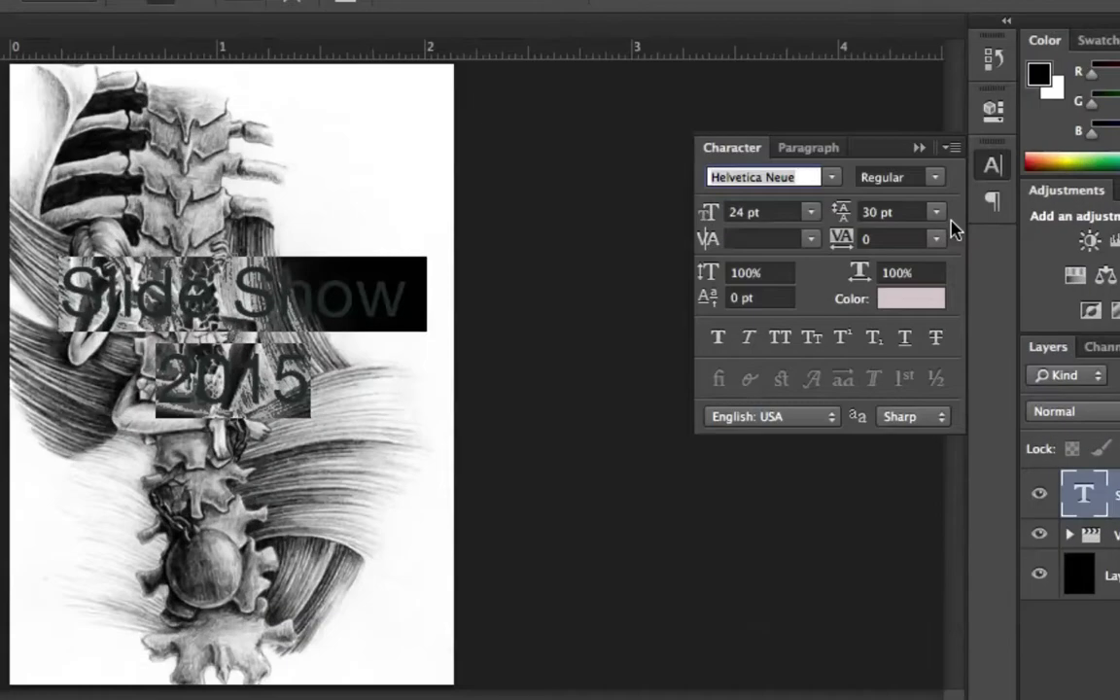
Try different line spacings for the title, leaving the leading at 30 pt.
click(941, 217)
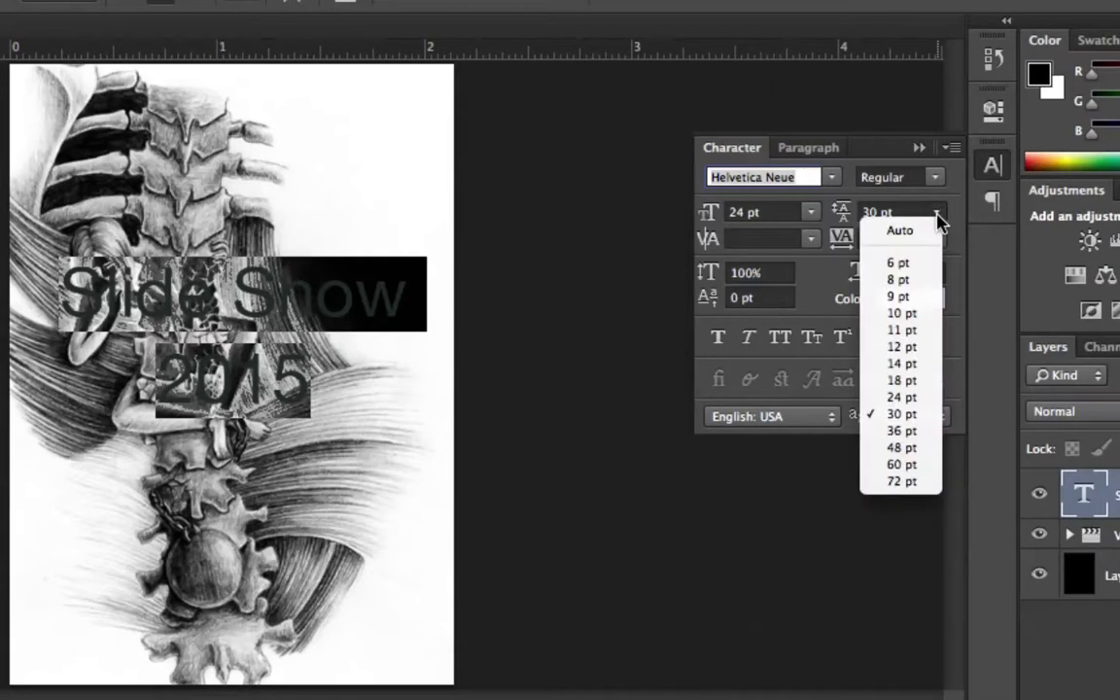
click(940, 220)
click(940, 220)
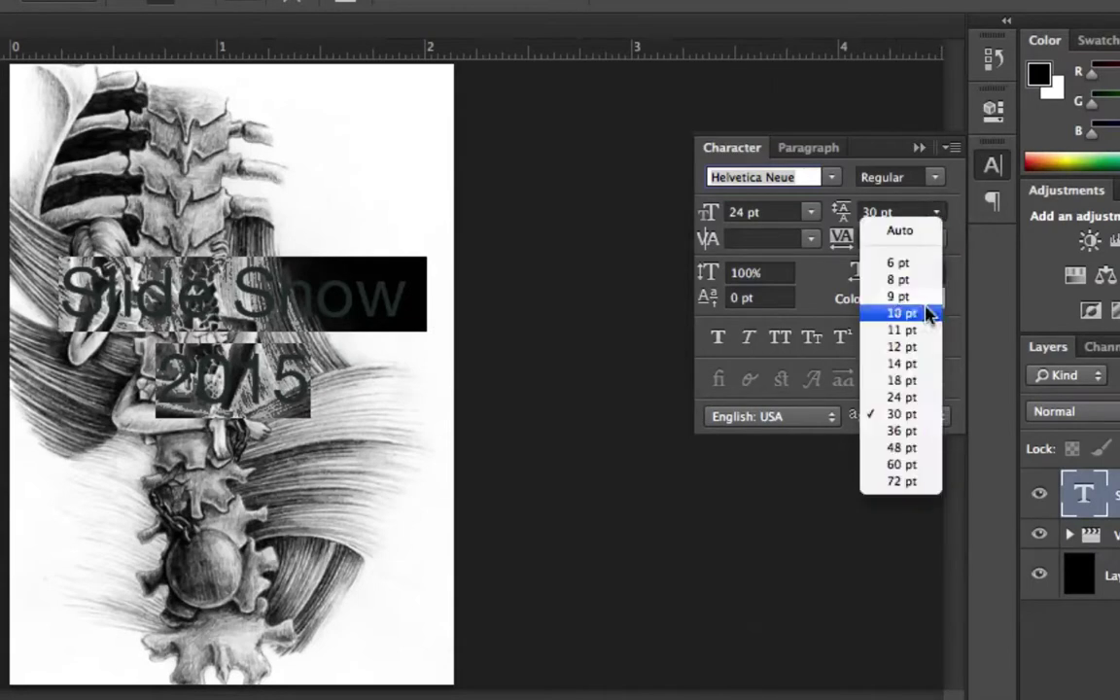
click(940, 212)
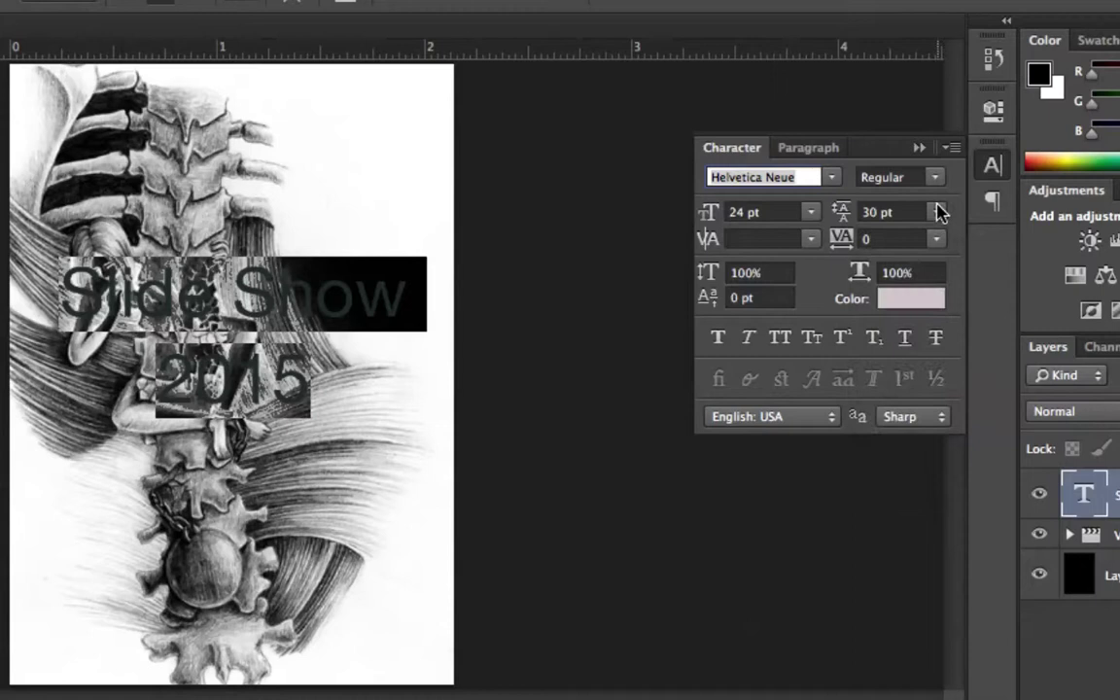
click(836, 212)
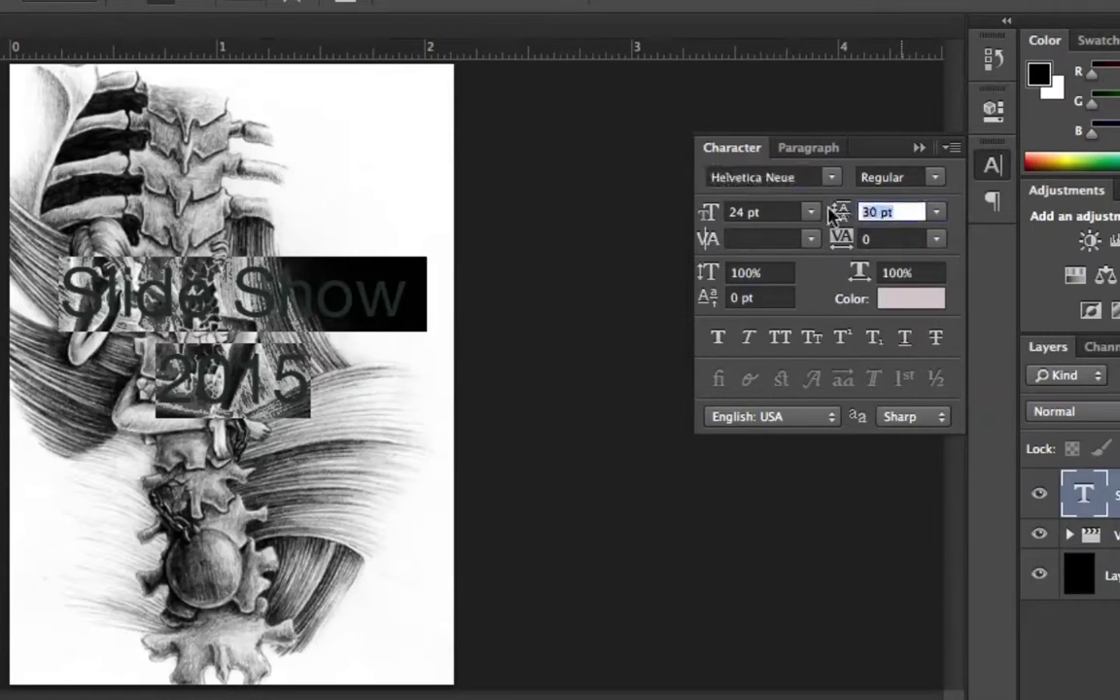
key(Up)
key(Up)
key(Up)
key(Up)
key(Up)
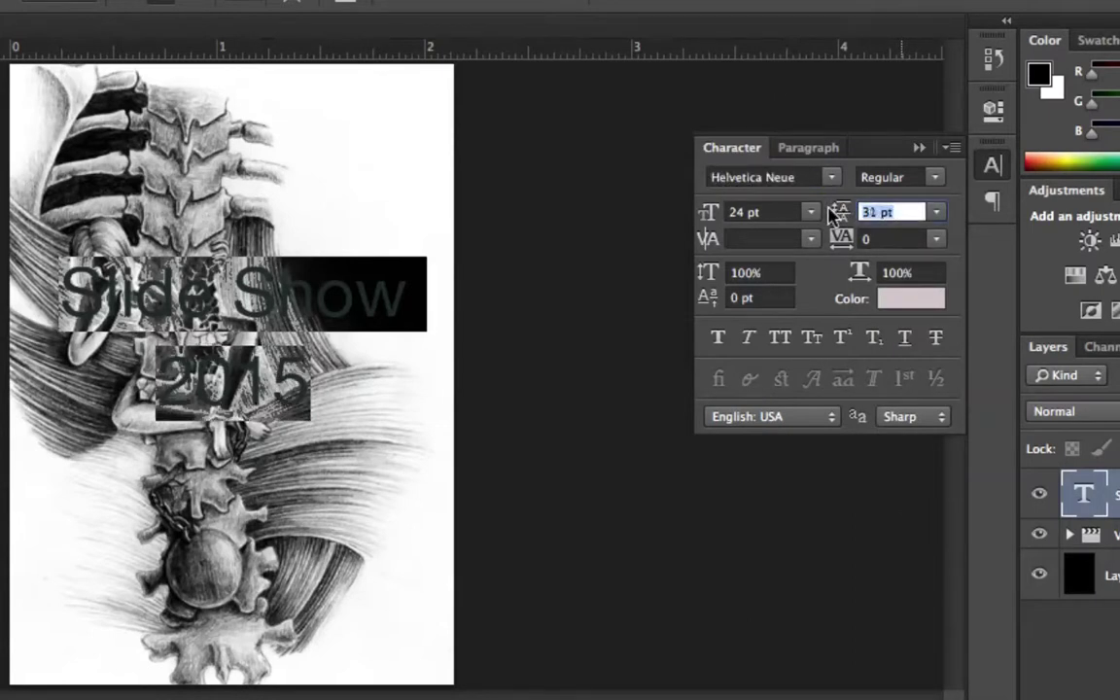
key(Down)
key(Down)
key(Down)
key(Down)
key(Down)
key(Down)
key(Down)
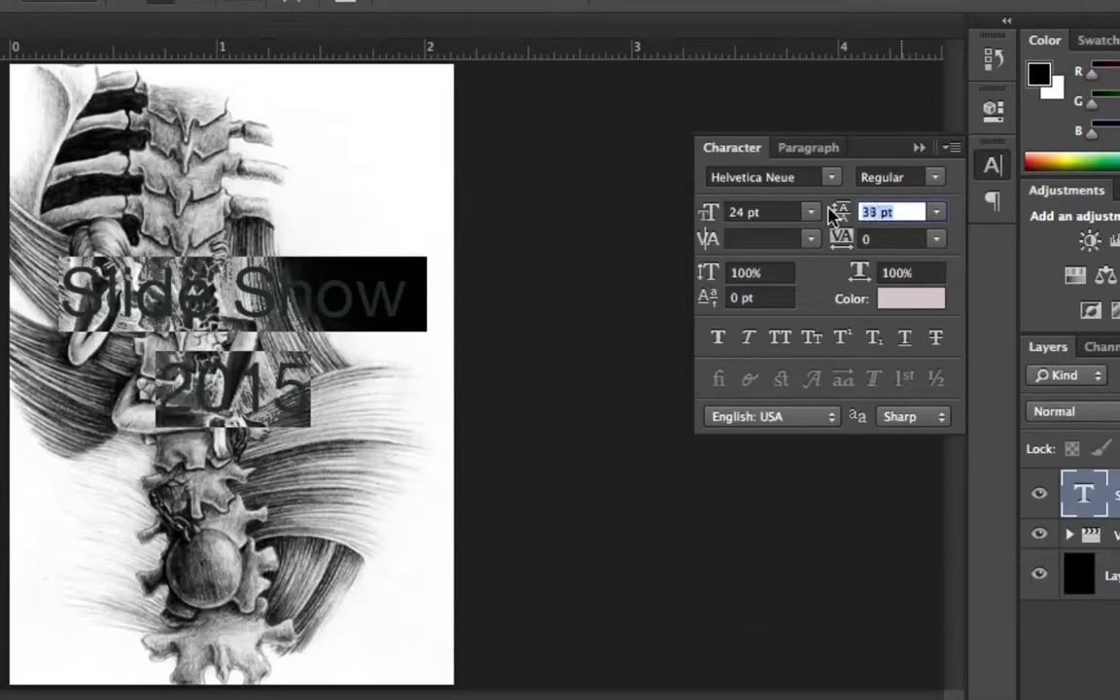
key(Up)
key(Up)
key(Up)
key(Up)
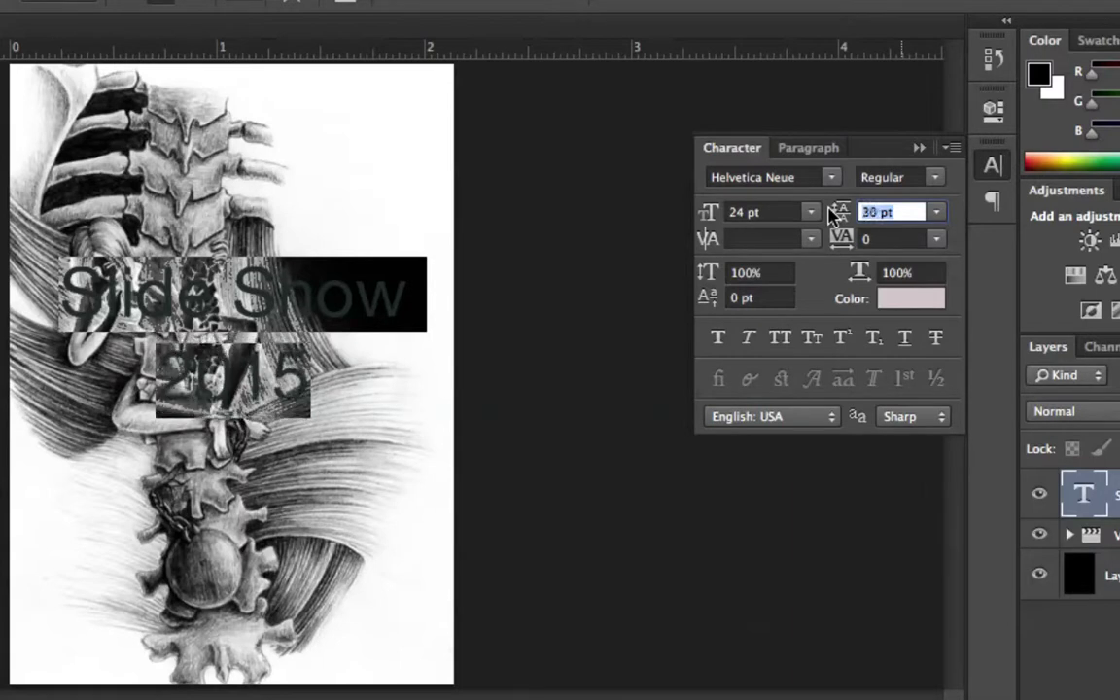
key(Down)
key(Down)
key(Down)
key(Down)
key(Up)
key(Up)
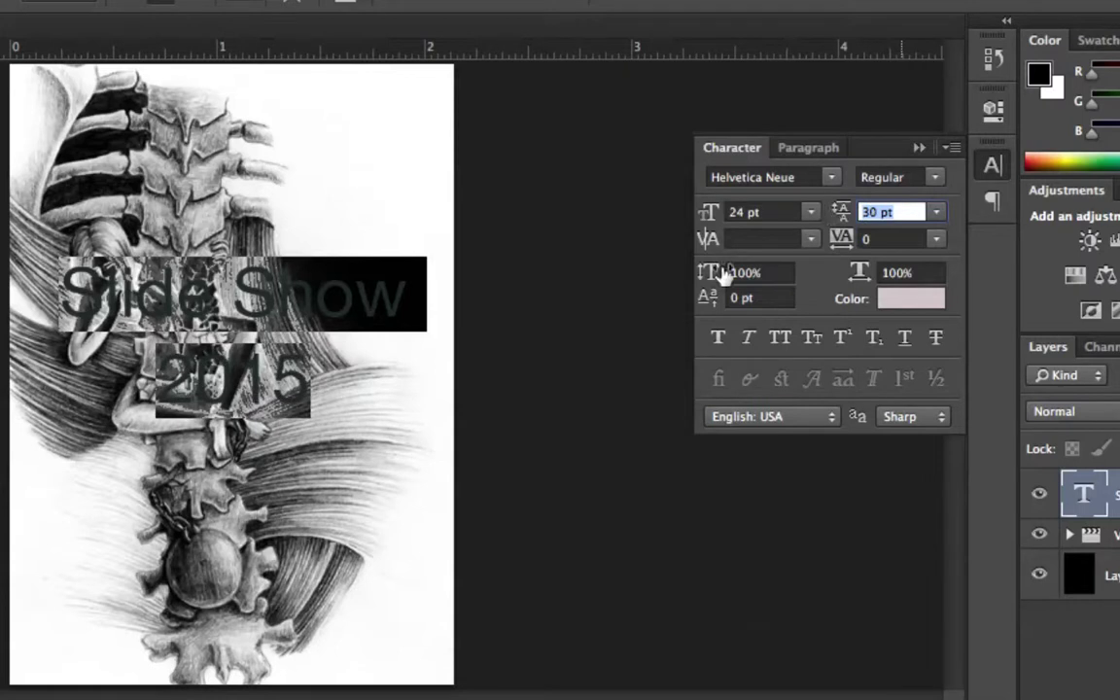
Make the title's 2015 line 36 pt.
click(412, 378)
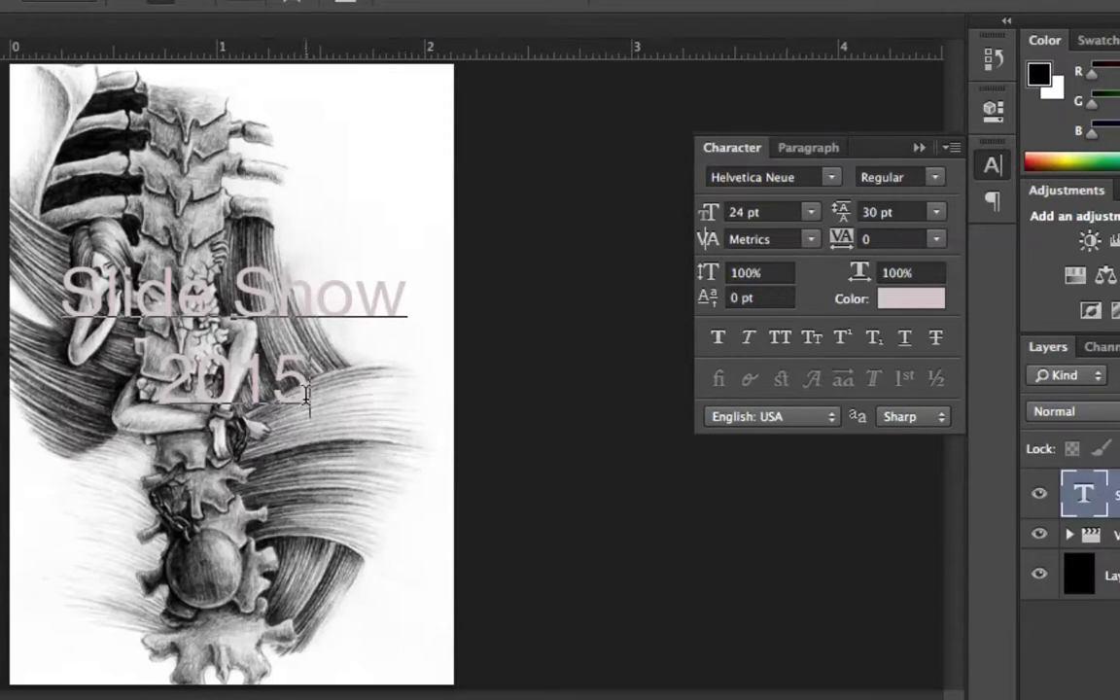
drag(305, 392, 172, 390)
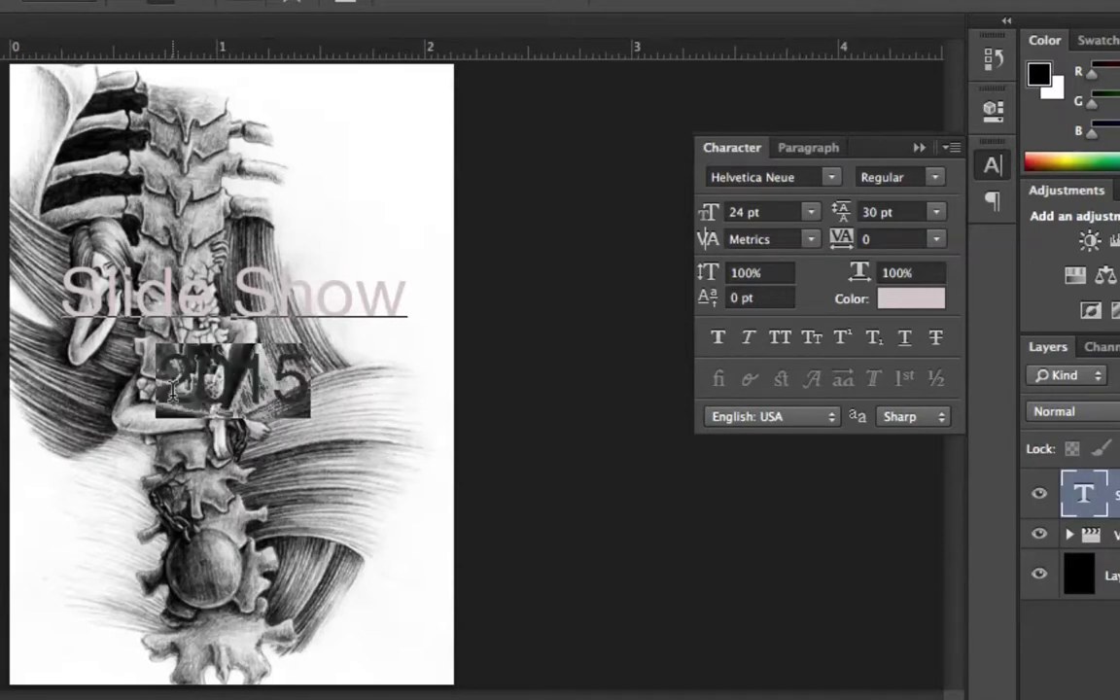
click(809, 216)
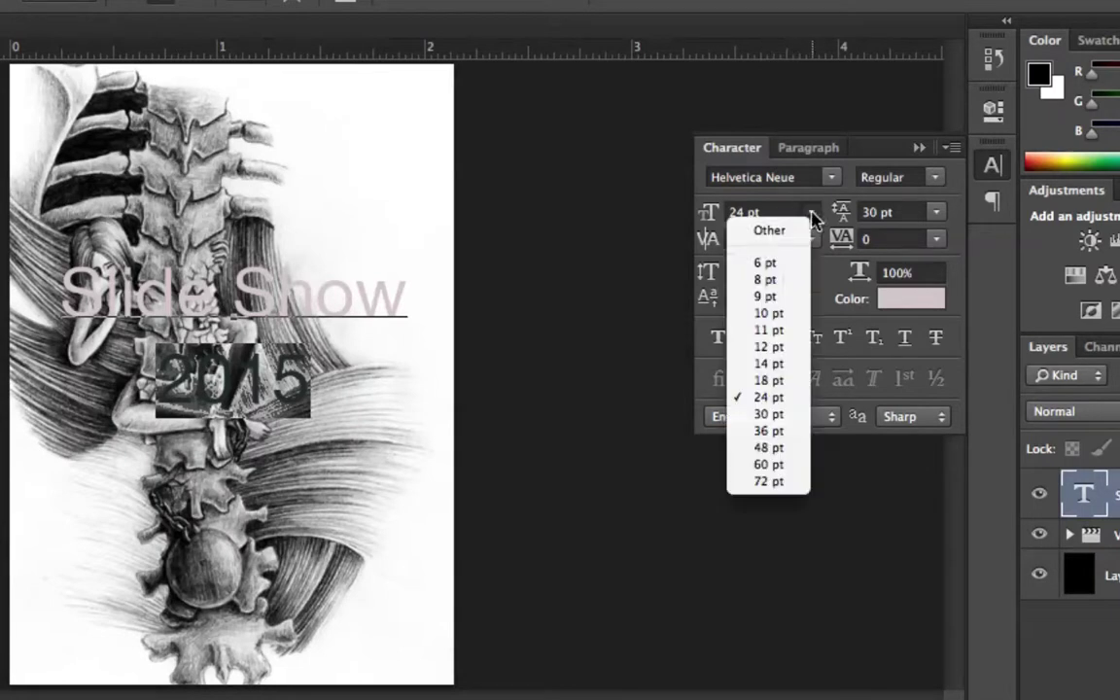
click(763, 431)
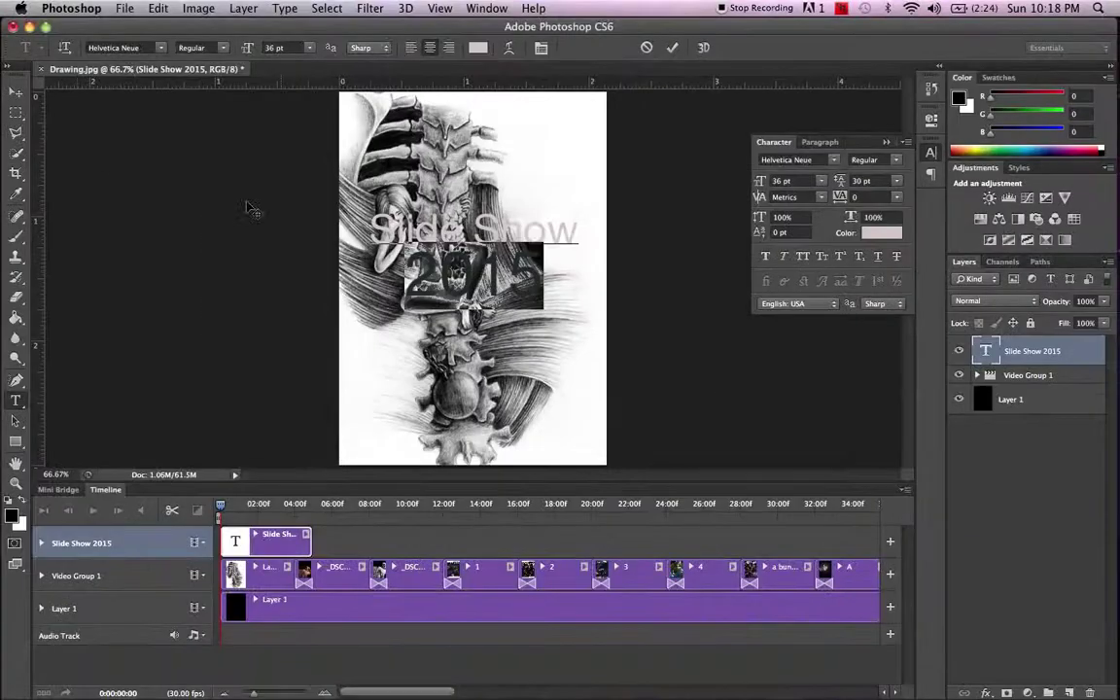
Commit the title edits and expand Video Group 1 to list its image clips.
click(15, 90)
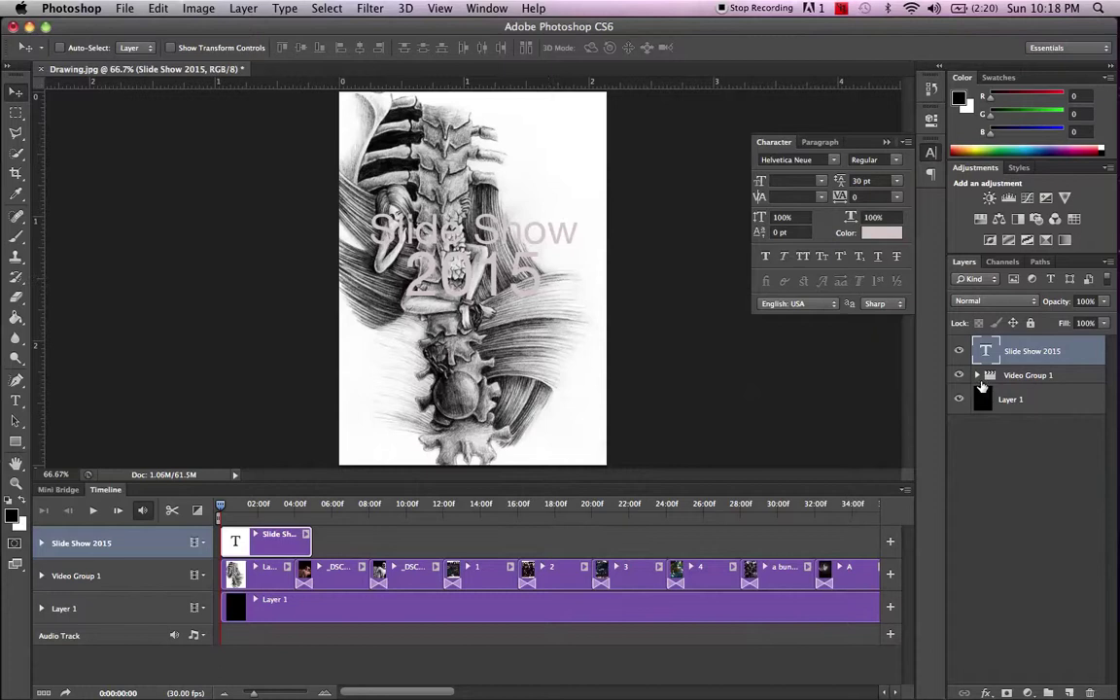
click(978, 375)
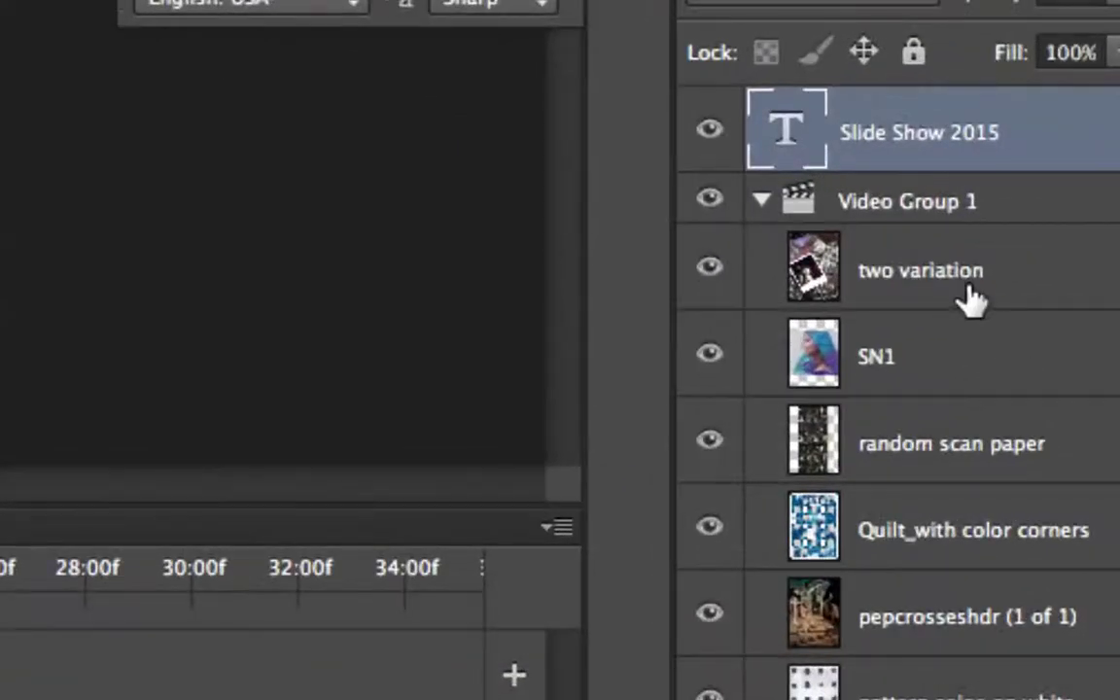
Select all Video Group 1 image layers down to Layer 0 and shift their clips to start at 04:00f.
click(1048, 406)
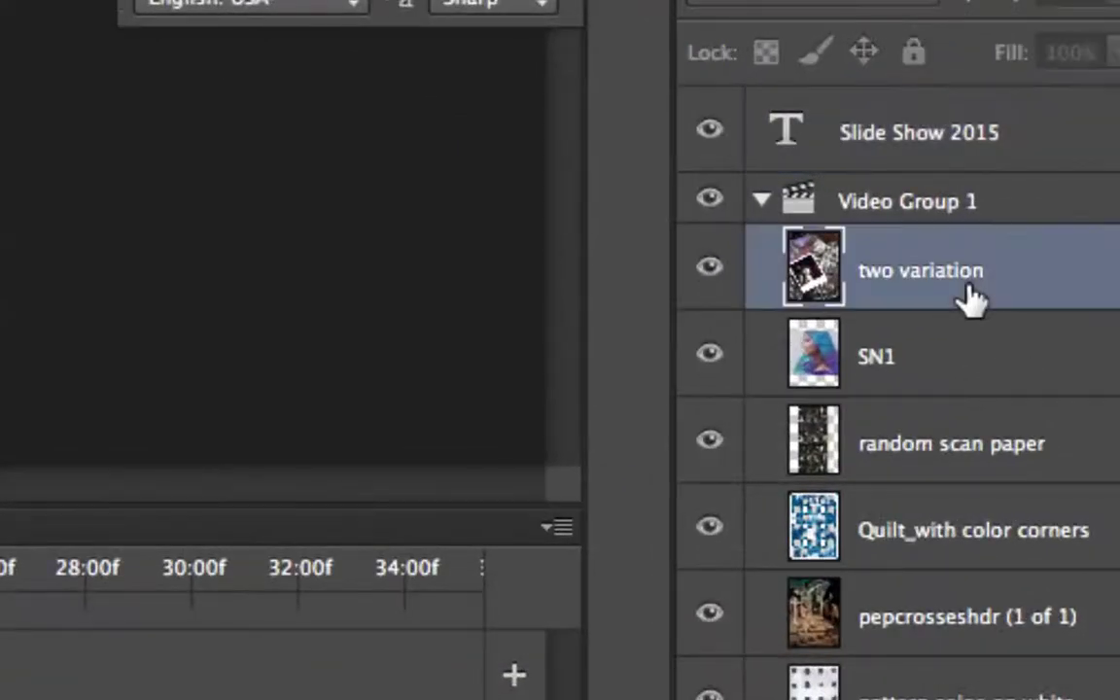
scroll(969, 298, down, 10)
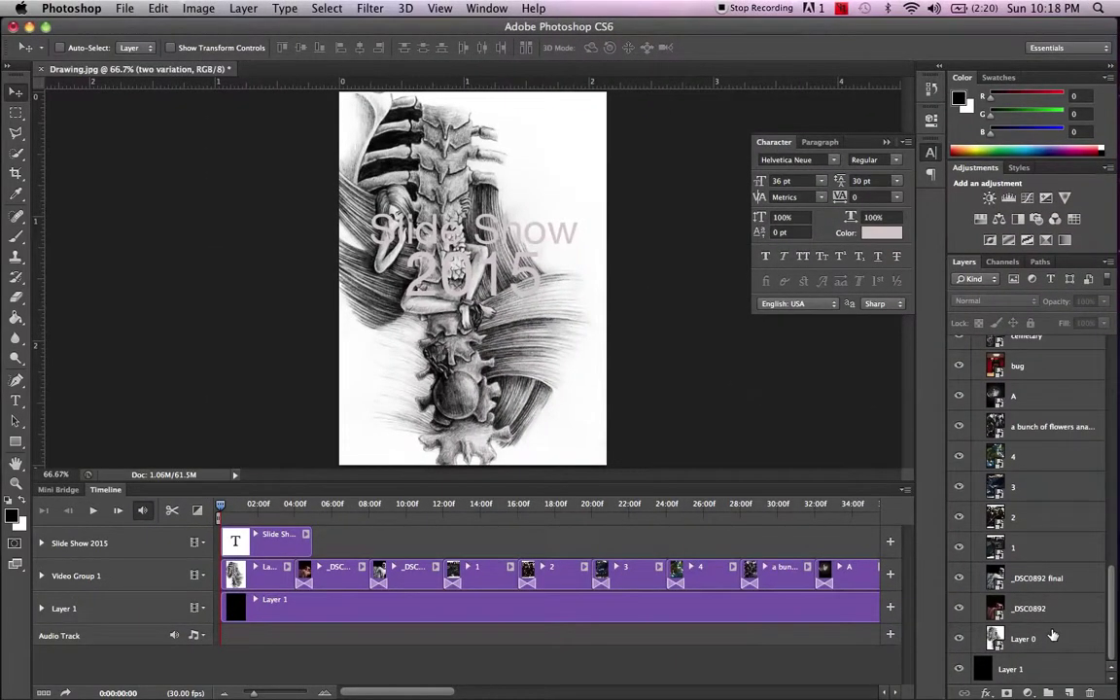
shift+click(1052, 635)
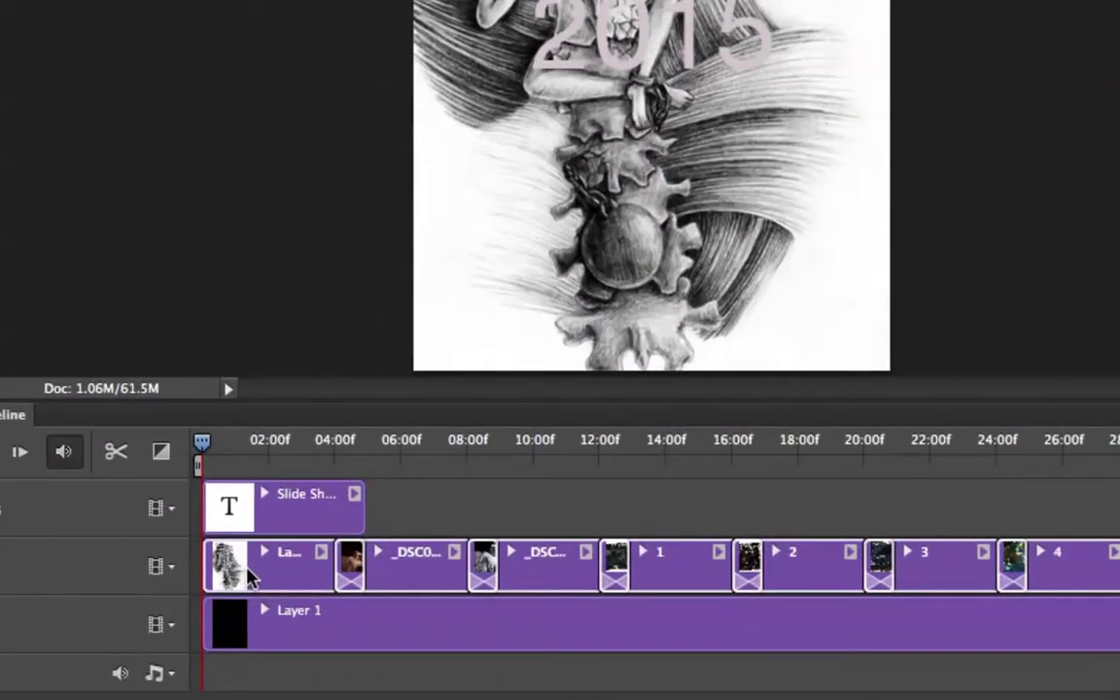
drag(250, 576, 370, 574)
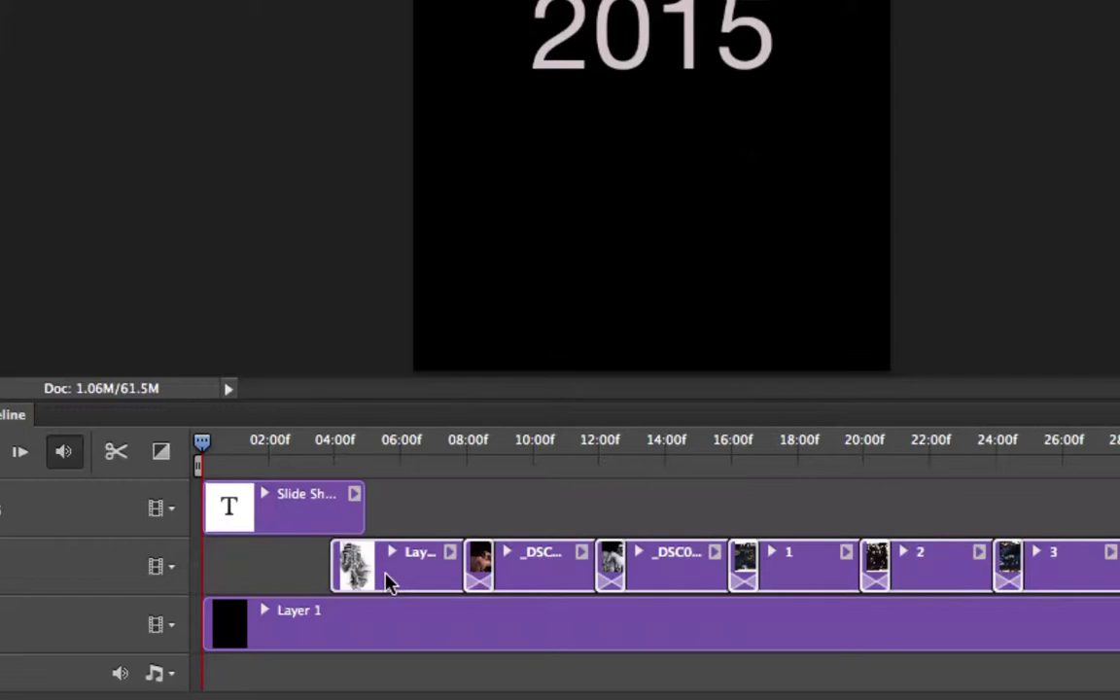
click(329, 531)
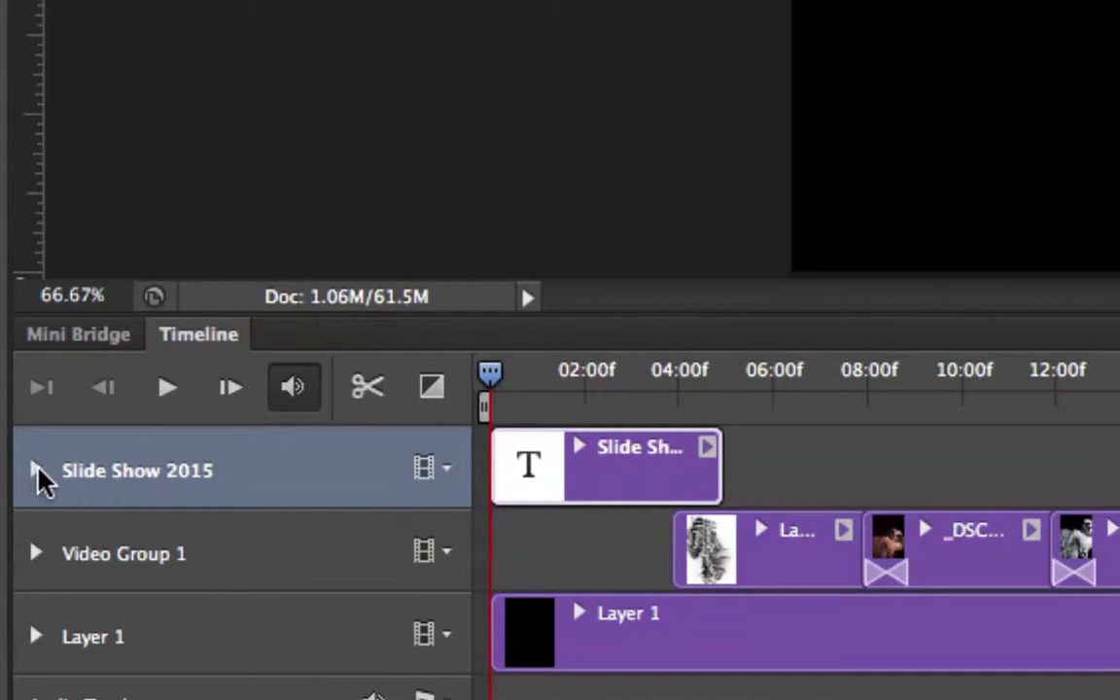
Expand the Slide Show 2015 track to reveal Transform, Opacity, Style and Text Warp.
click(36, 471)
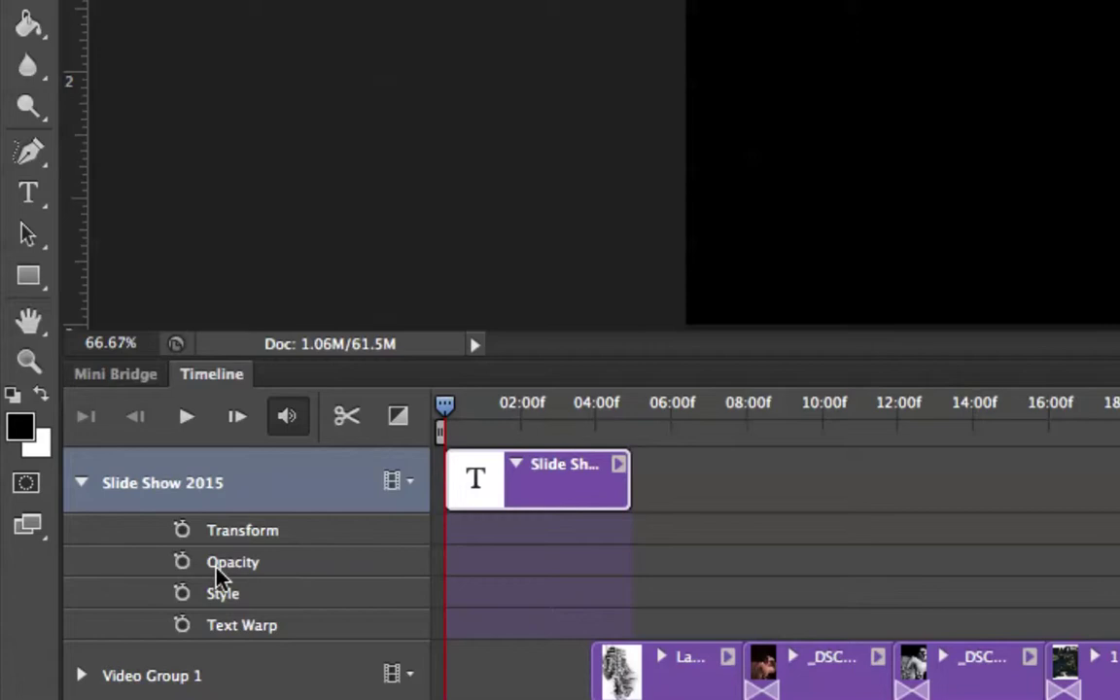
Enable opacity keyframing on the title with 0% opacity at the start.
click(183, 564)
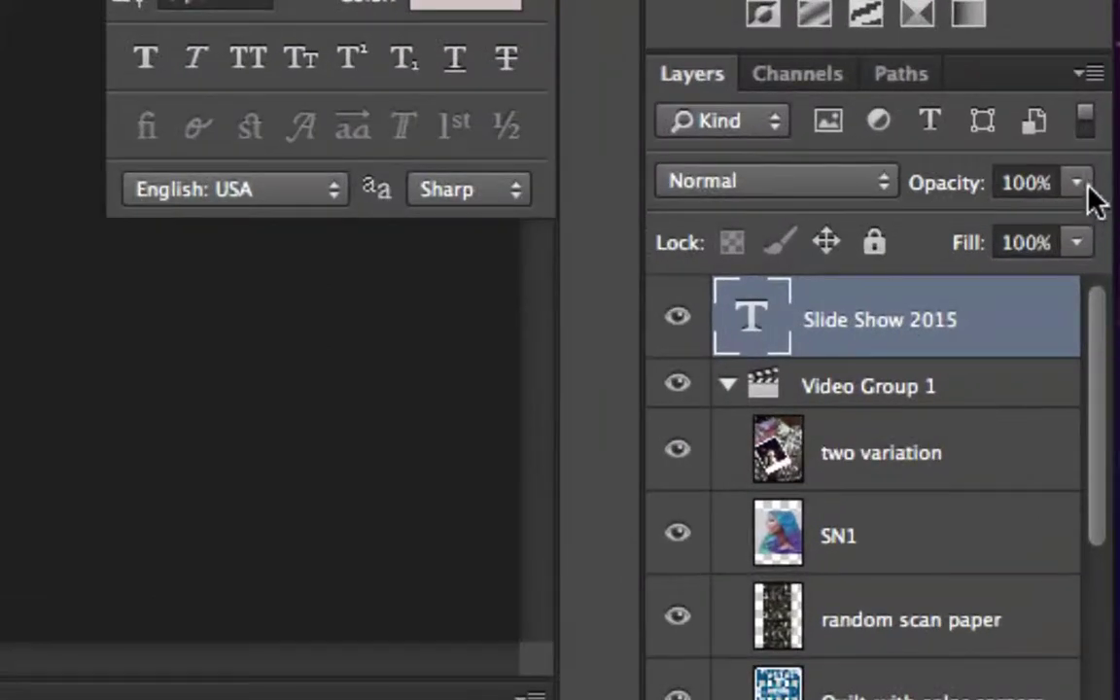
click(1081, 187)
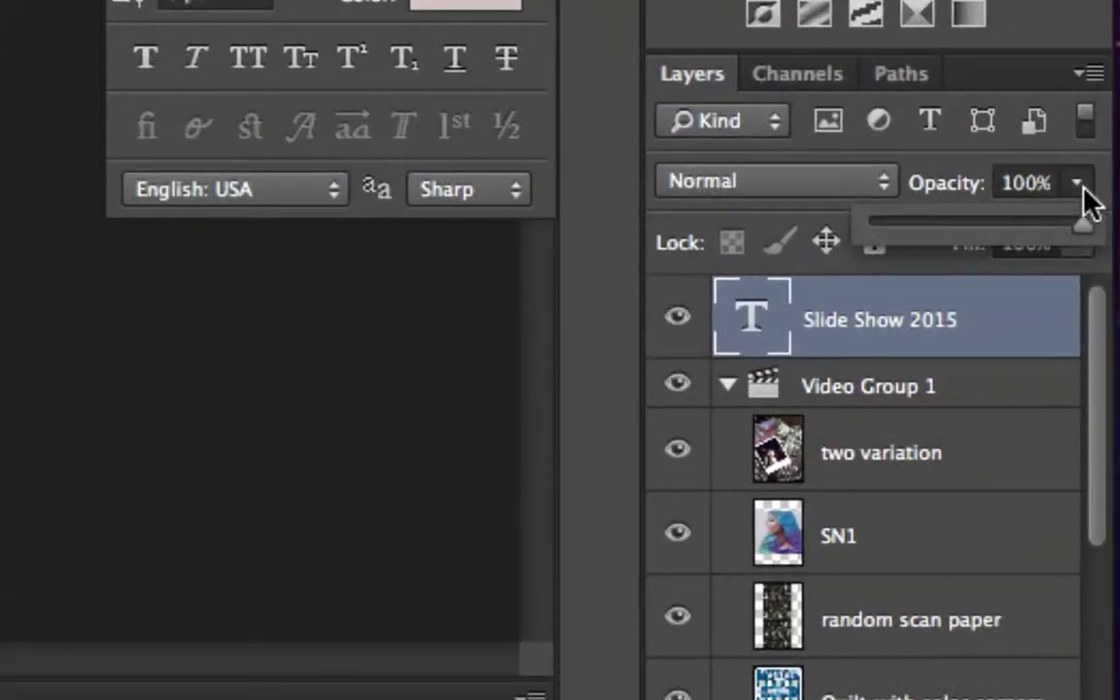
drag(1087, 230, 861, 228)
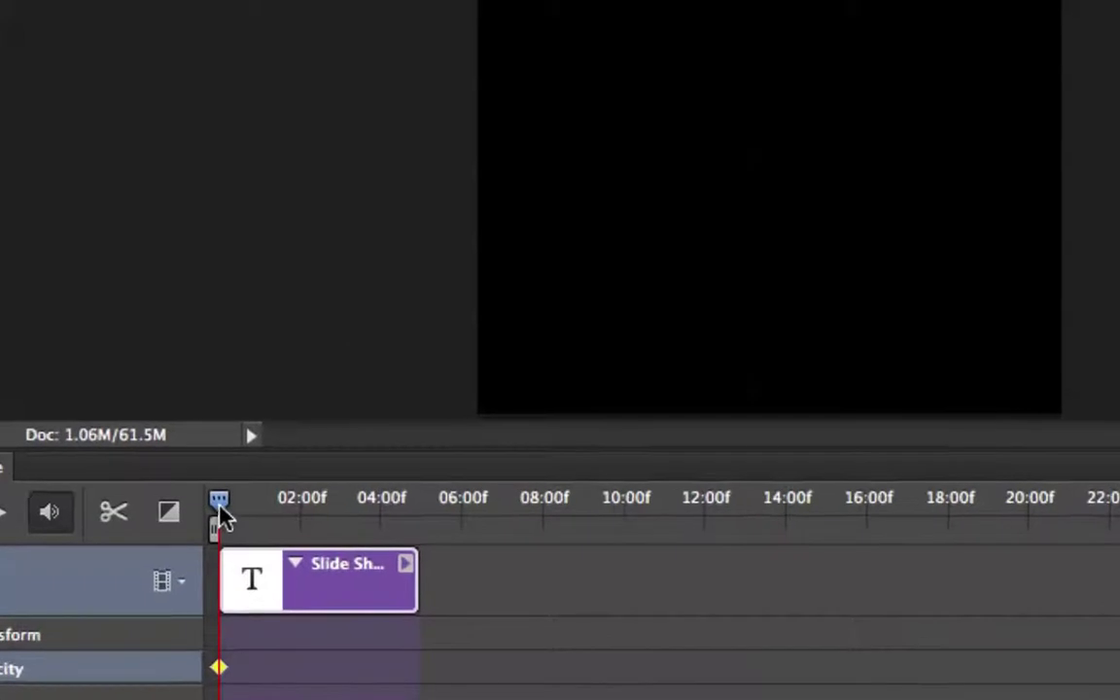
Add an opacity keyframe at 02:00f bringing the title to 100%.
drag(220, 508, 322, 513)
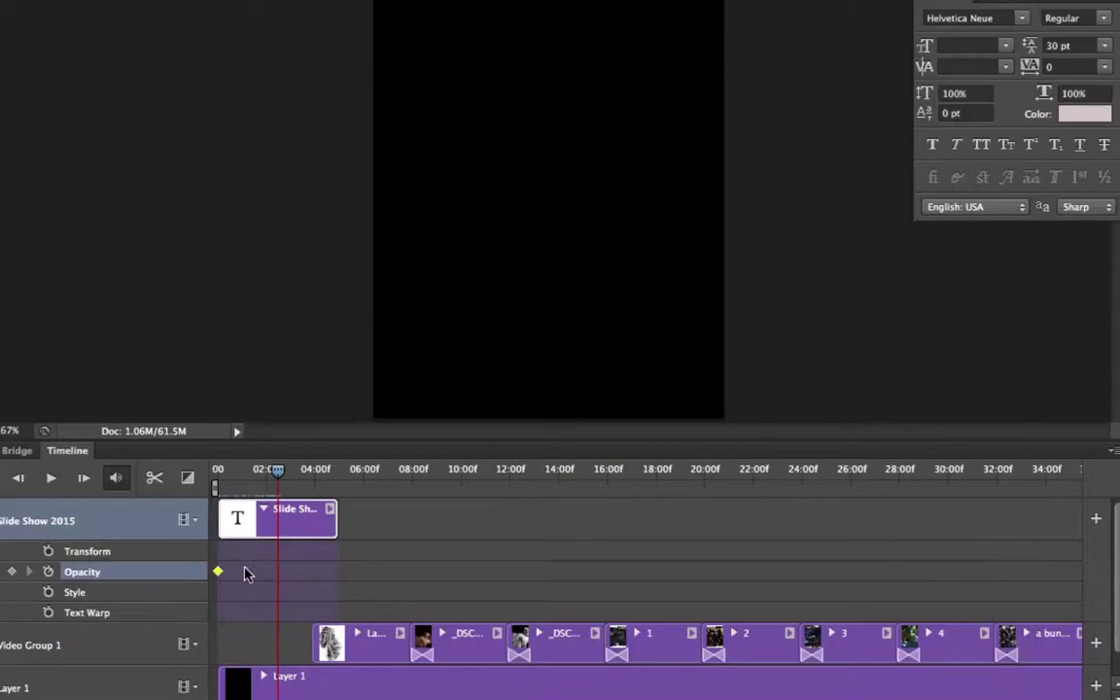
click(237, 583)
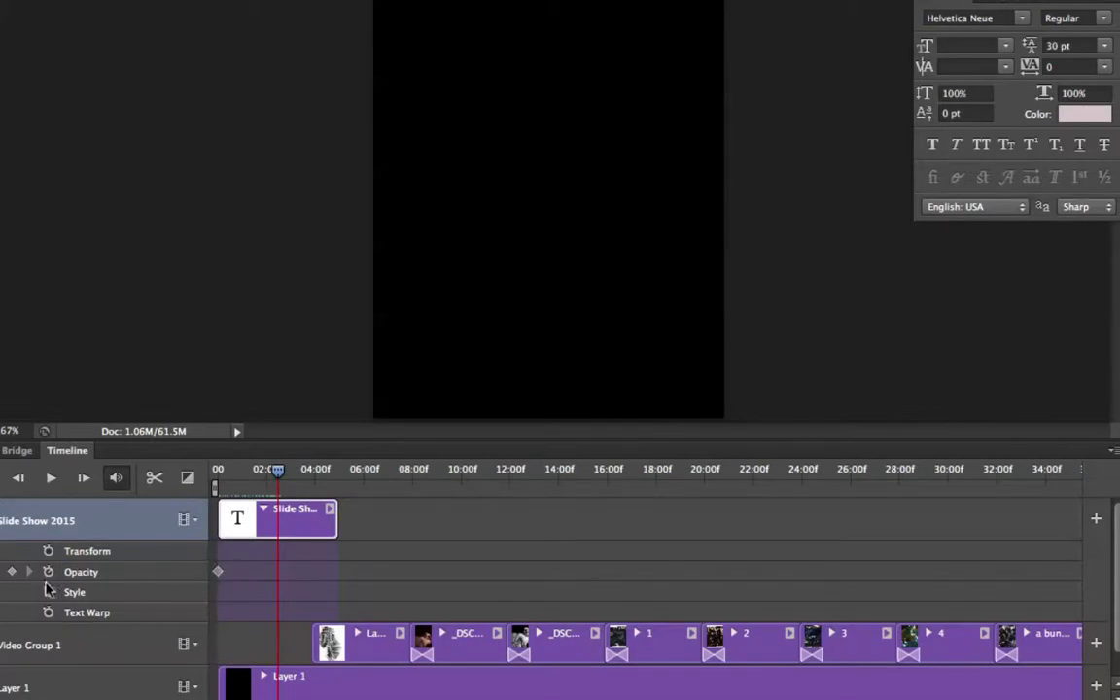
click(11, 572)
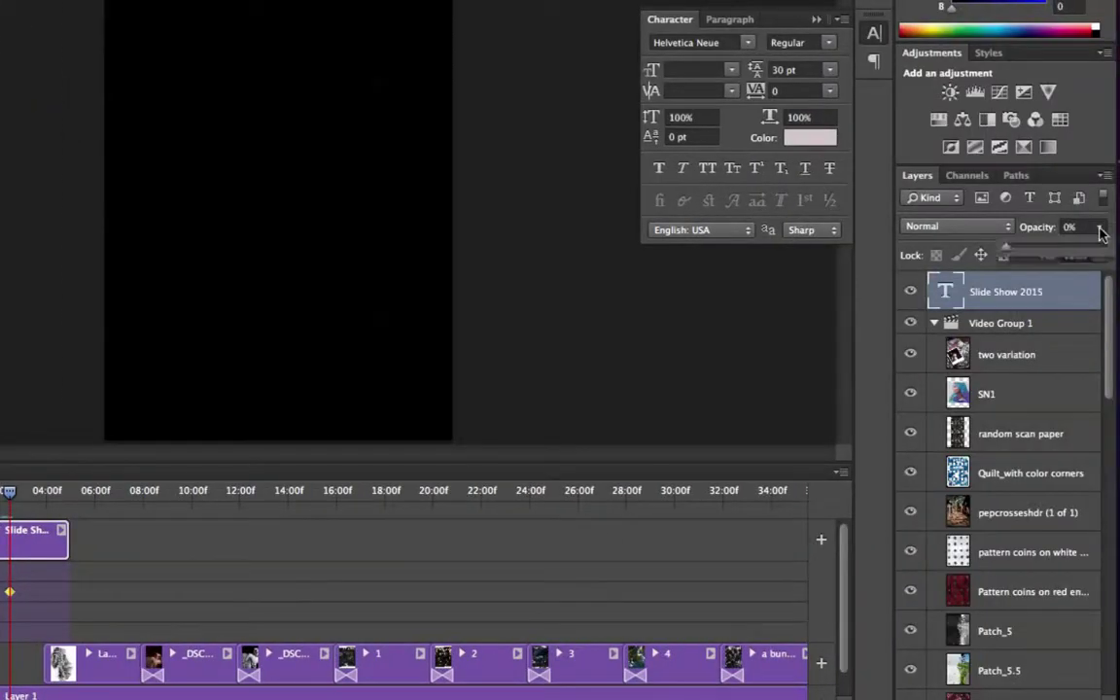
click(1099, 227)
drag(1005, 249, 1118, 251)
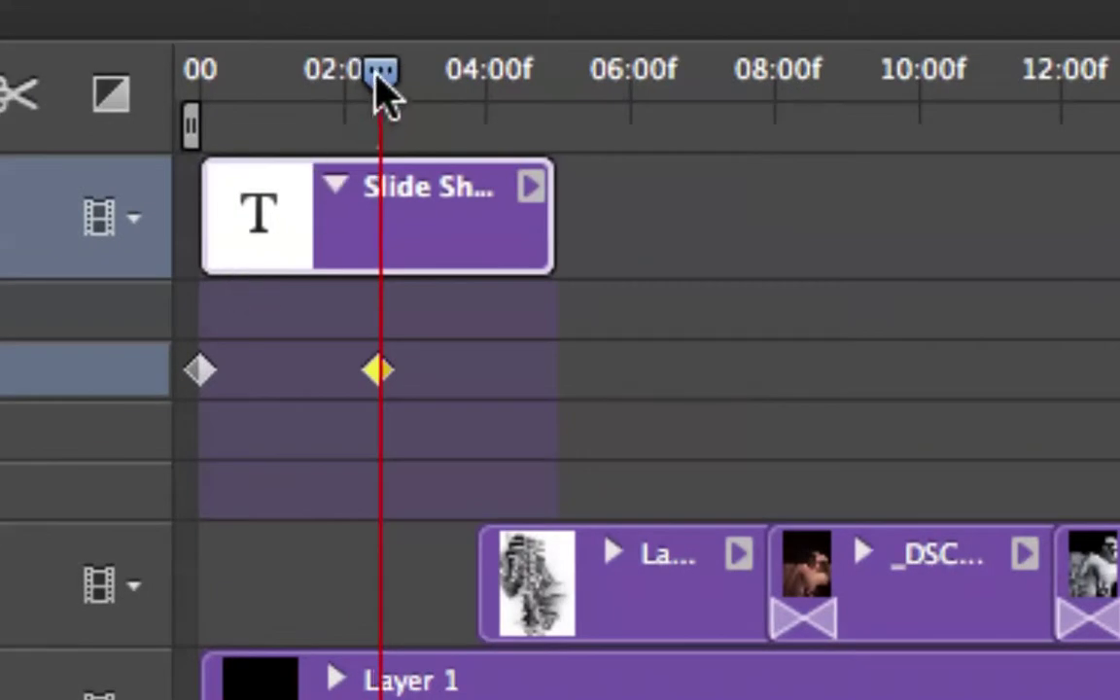
Add an opacity keyframe at about 04:26 that returns the title to 0%.
drag(379, 85, 551, 104)
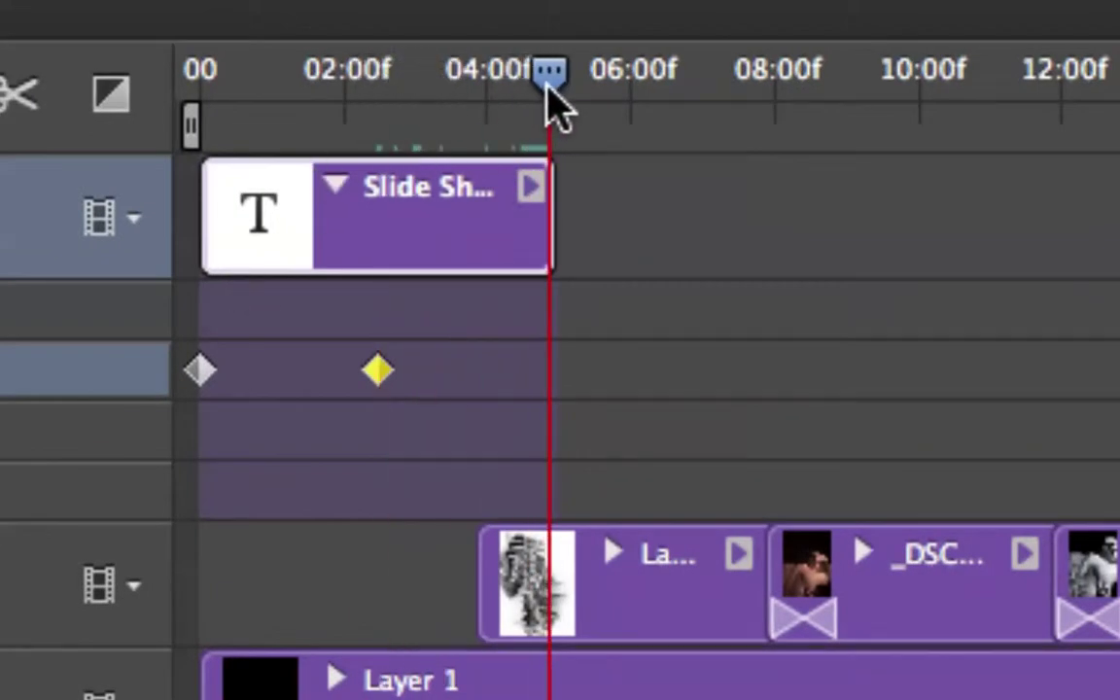
click(486, 373)
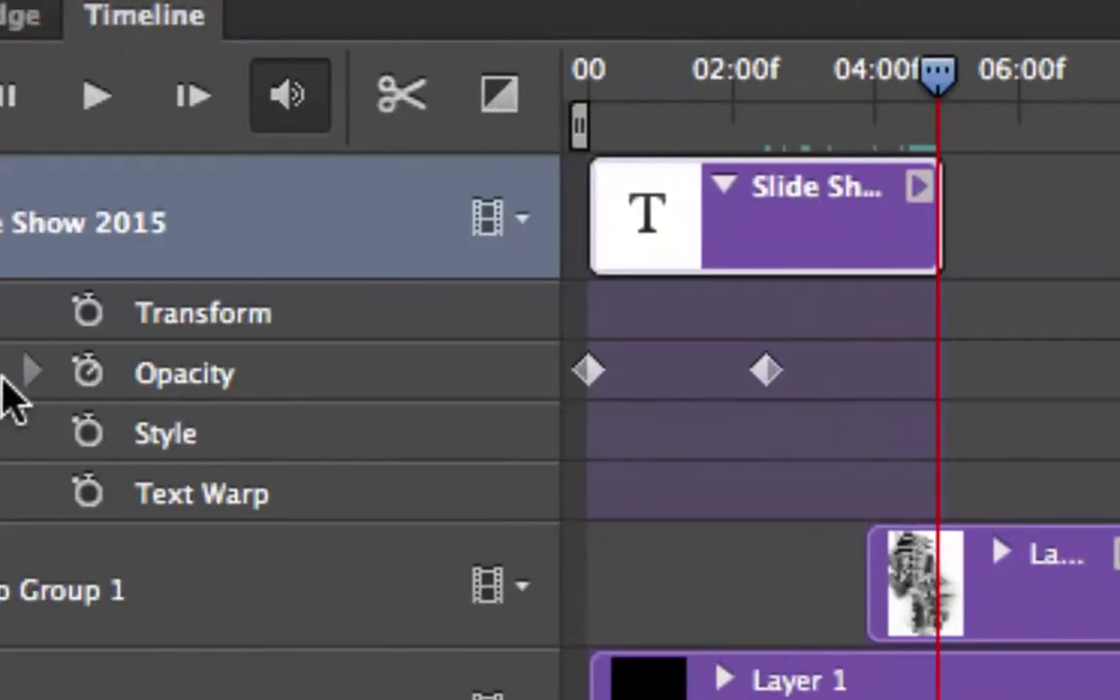
click(21, 372)
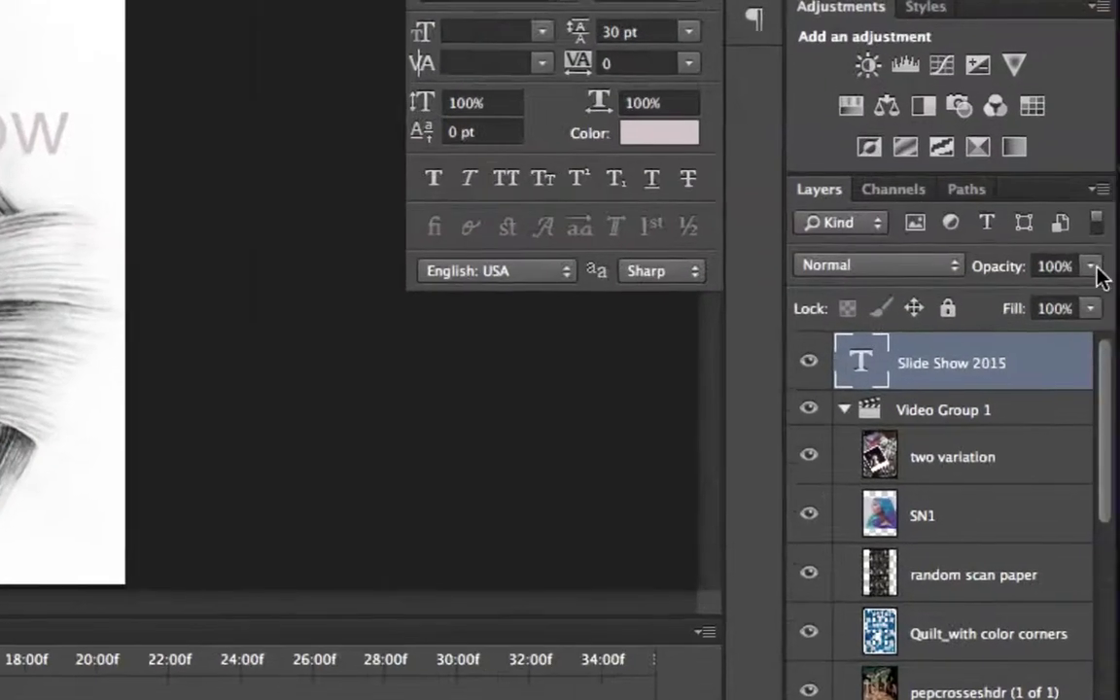
click(1108, 279)
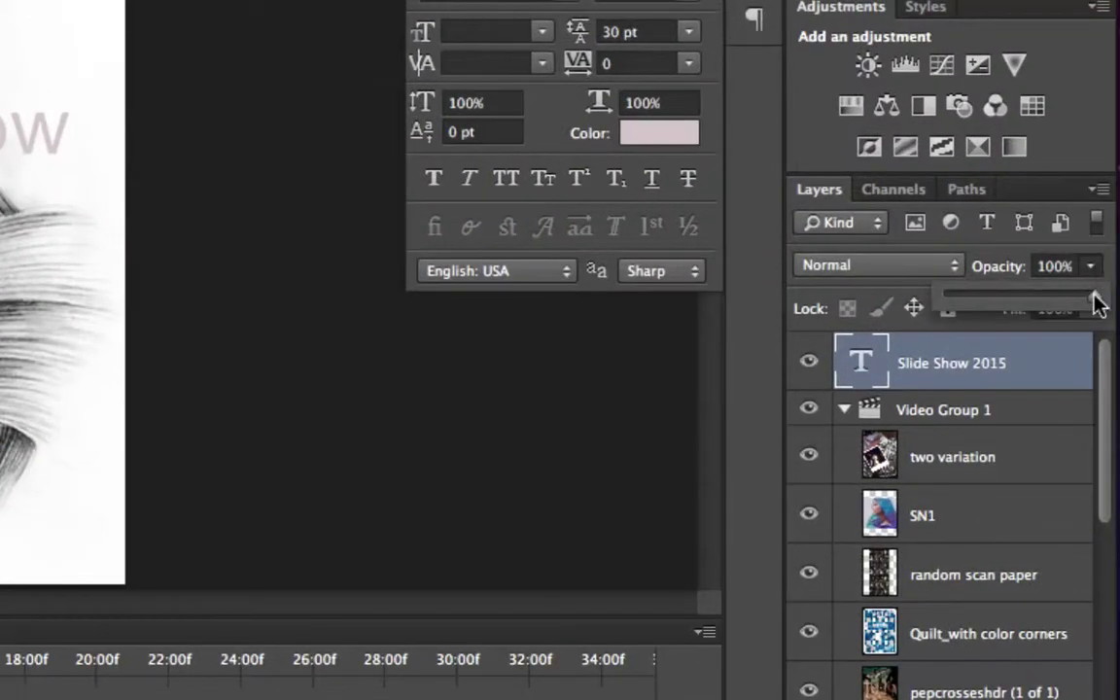
drag(1096, 303, 913, 310)
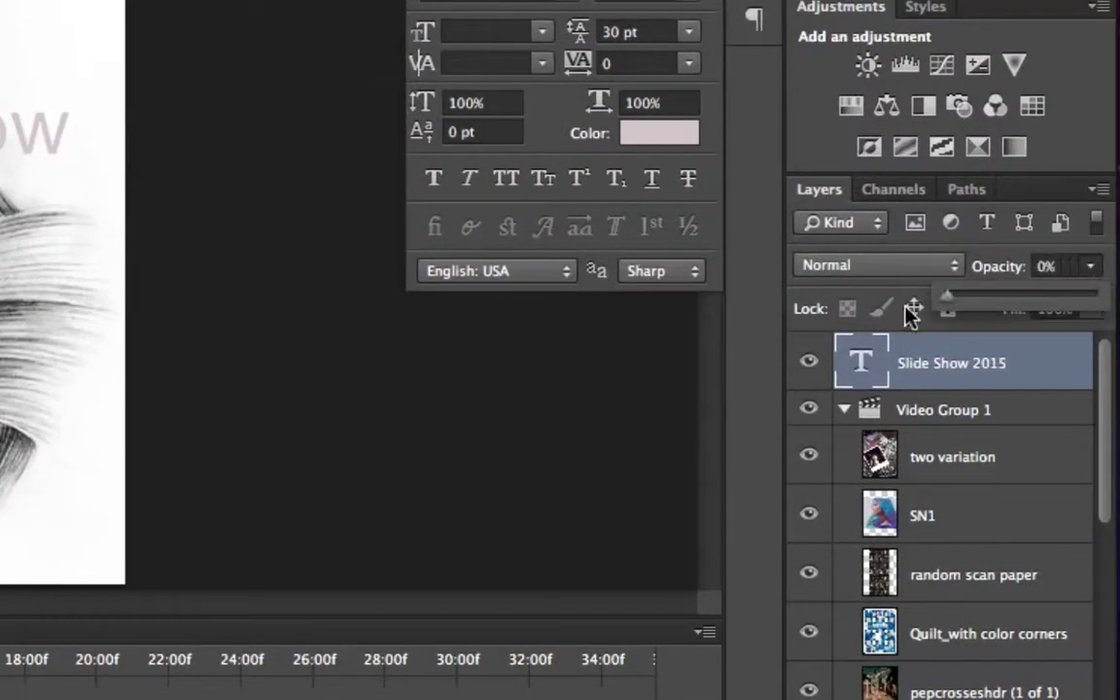
click(489, 470)
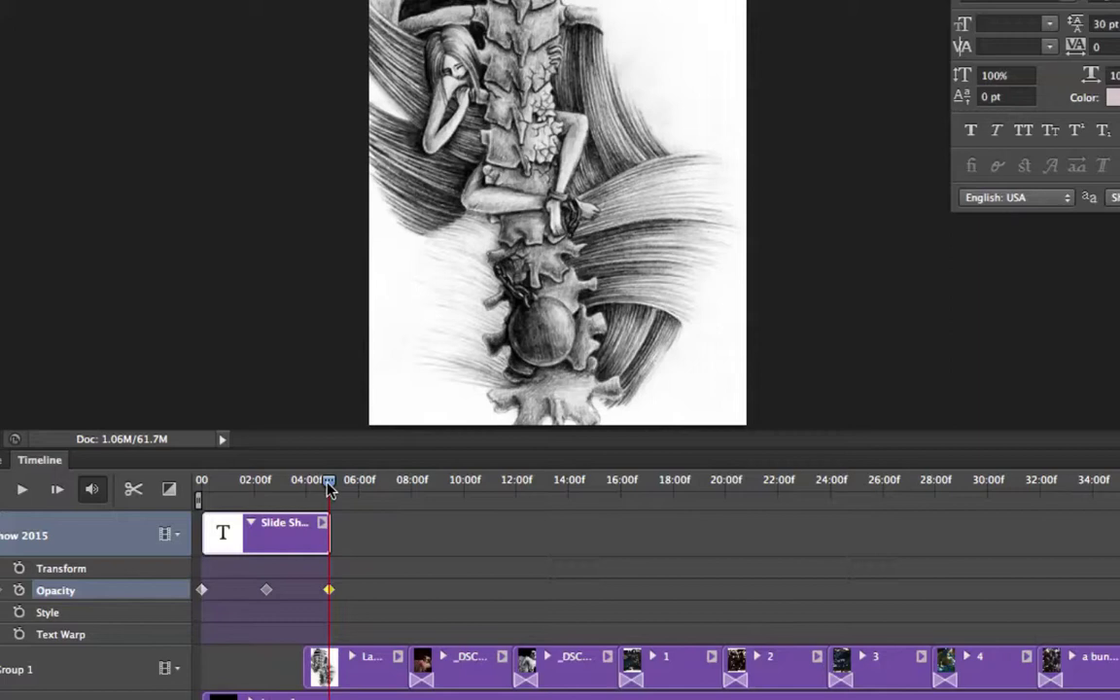
Scrub back to confirm the title shows, then select the first image clip, Layer 0.
mouse_move(329, 486)
mouse_down()
mouse_move(199, 489)
mouse_move(330, 498)
mouse_move(284, 491)
mouse_move(307, 497)
mouse_up()
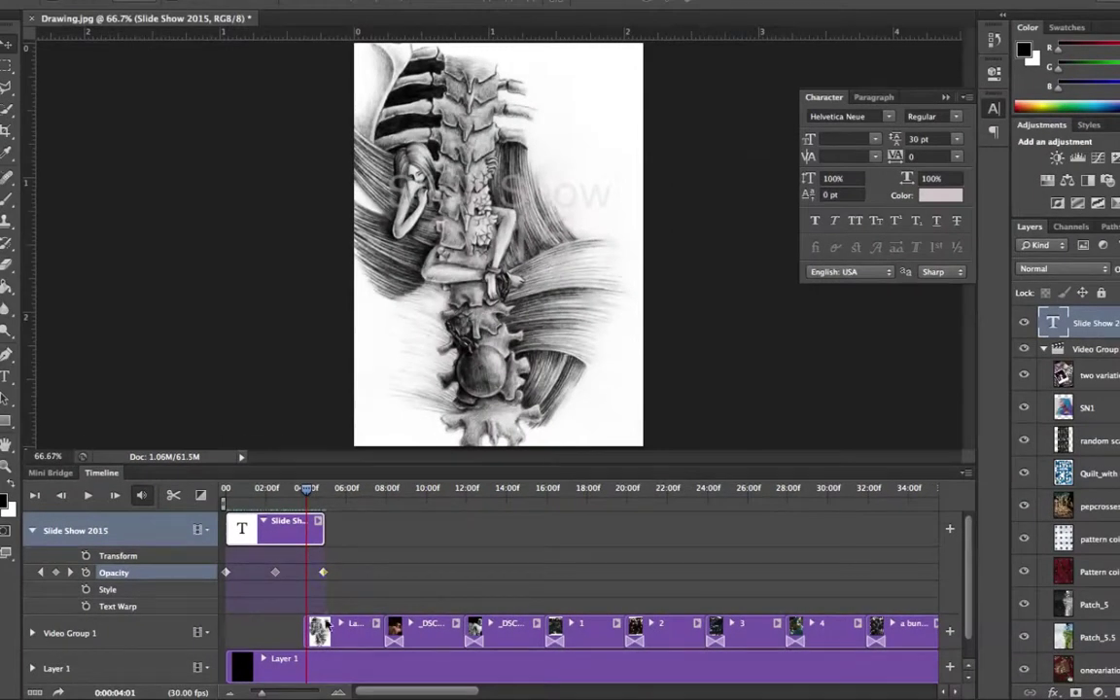
click(330, 637)
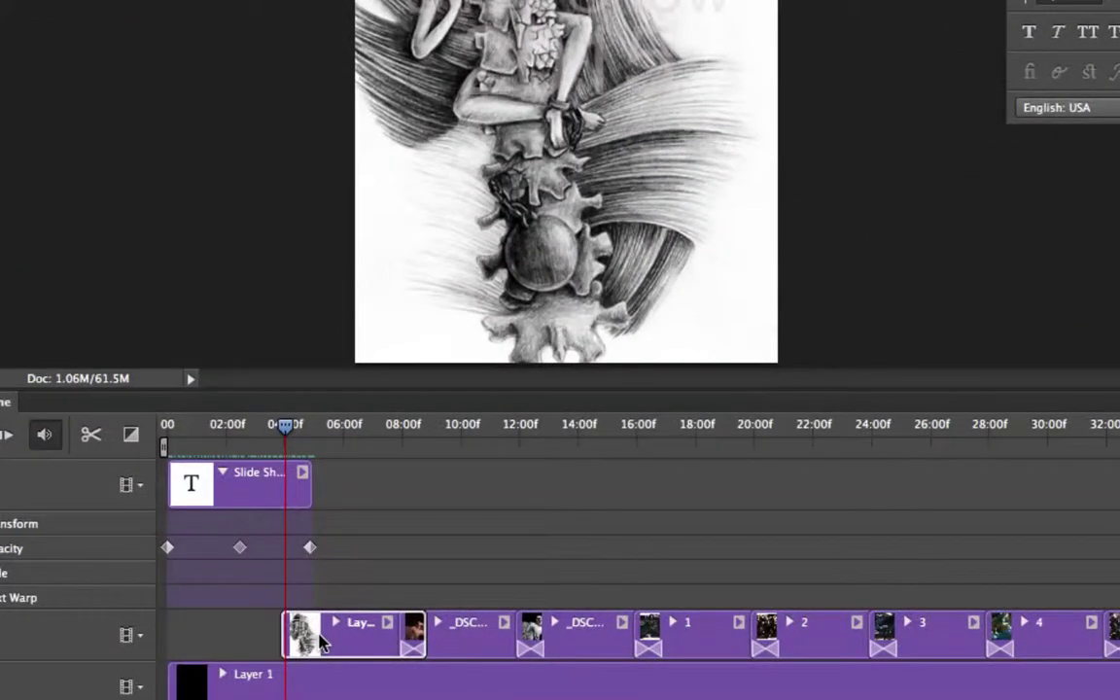
Add a 1 s Fade transition to the start of the Layer 0 clip.
click(131, 434)
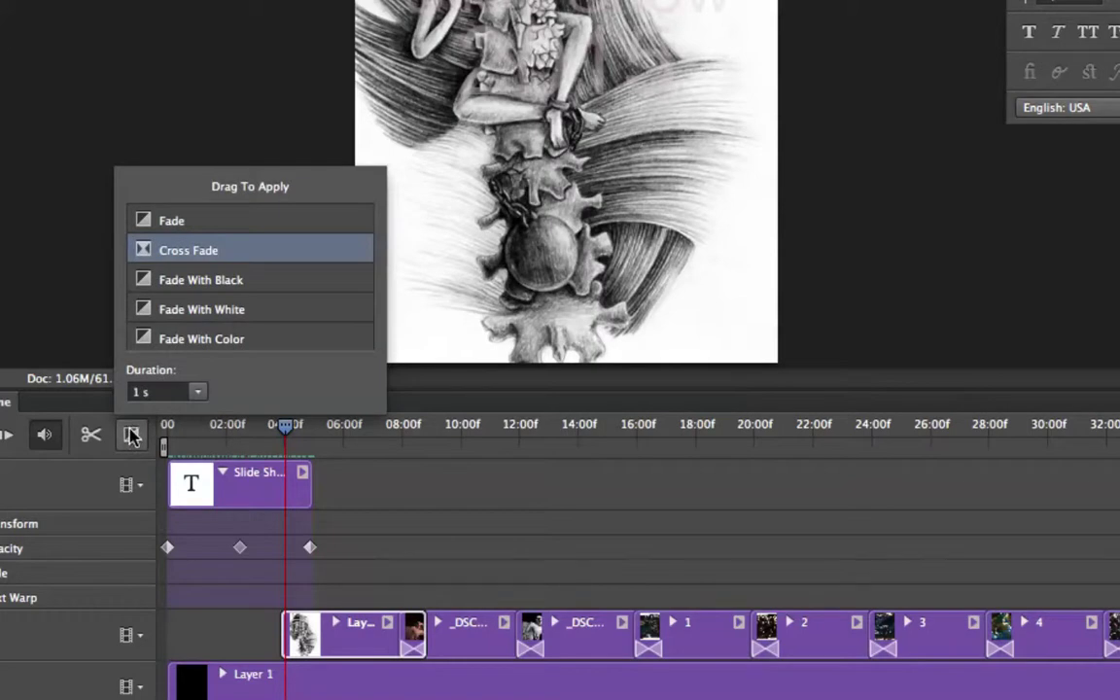
click(144, 225)
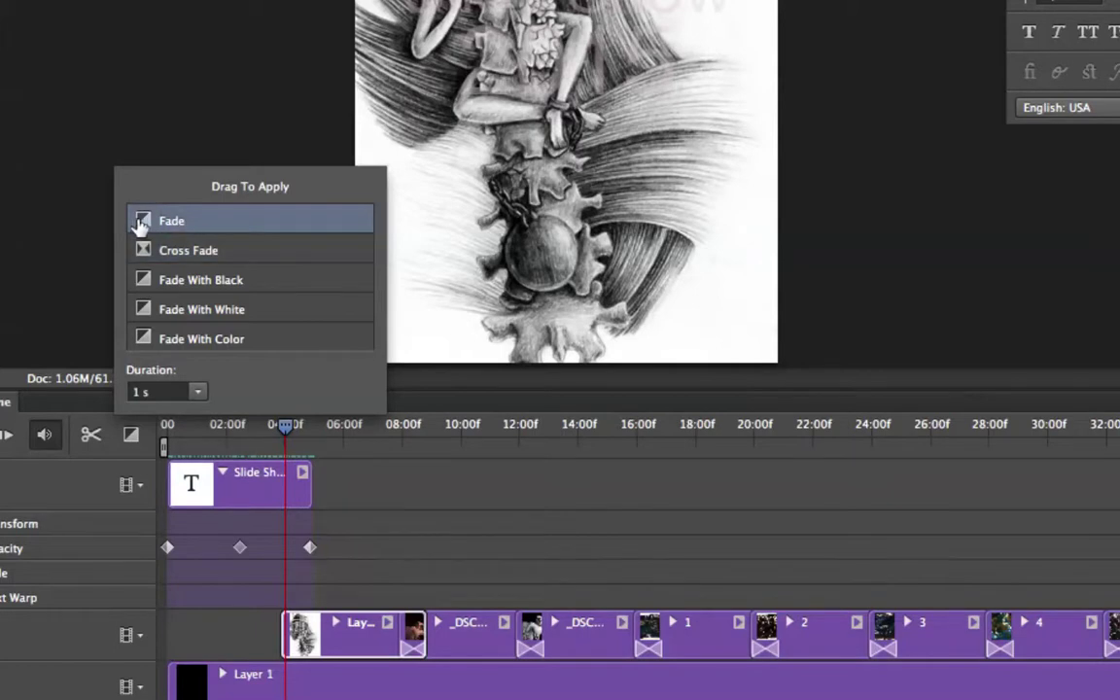
mouse_move(144, 224)
mouse_down()
mouse_move(139, 251)
mouse_move(243, 447)
mouse_move(288, 630)
mouse_up()
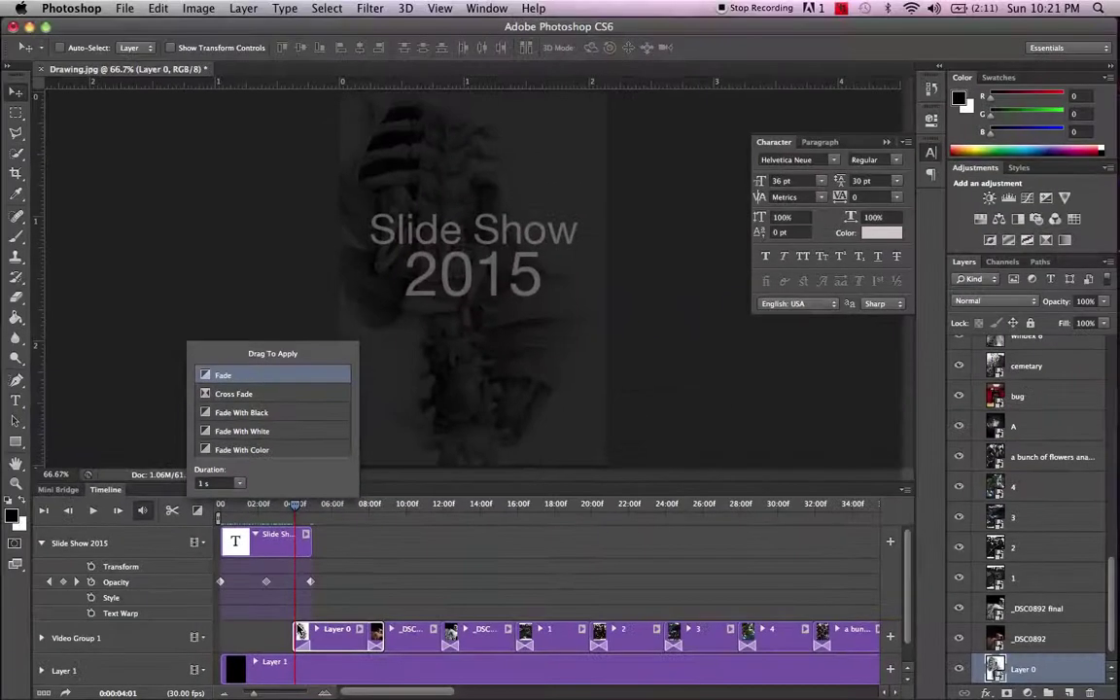
click(296, 511)
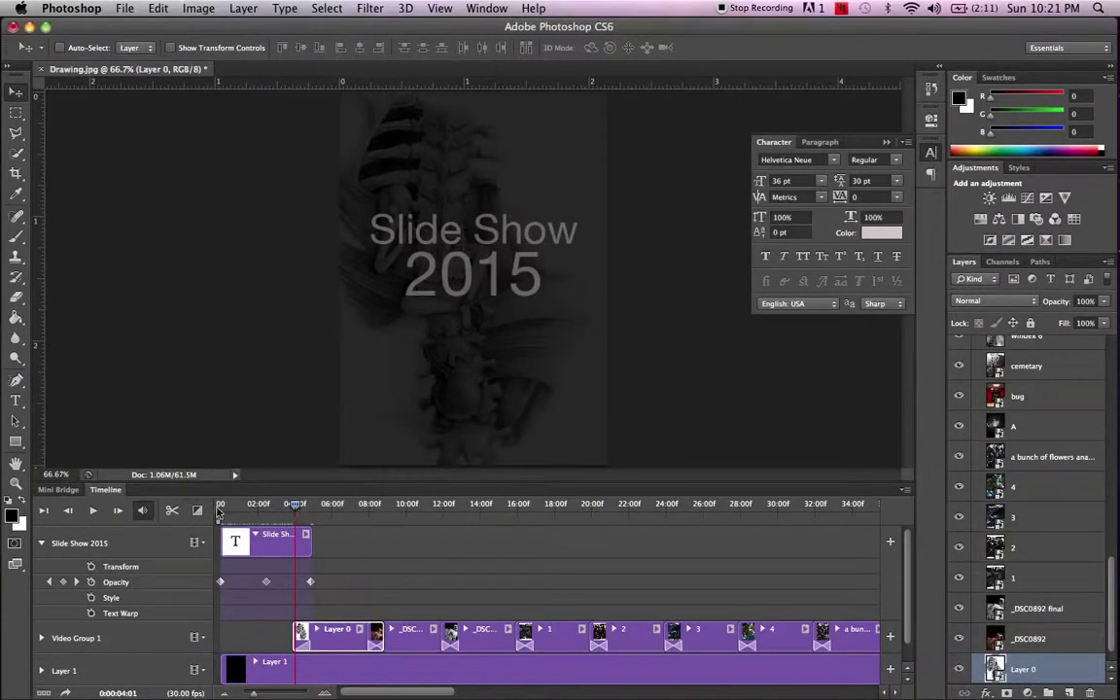
drag(297, 513, 218, 512)
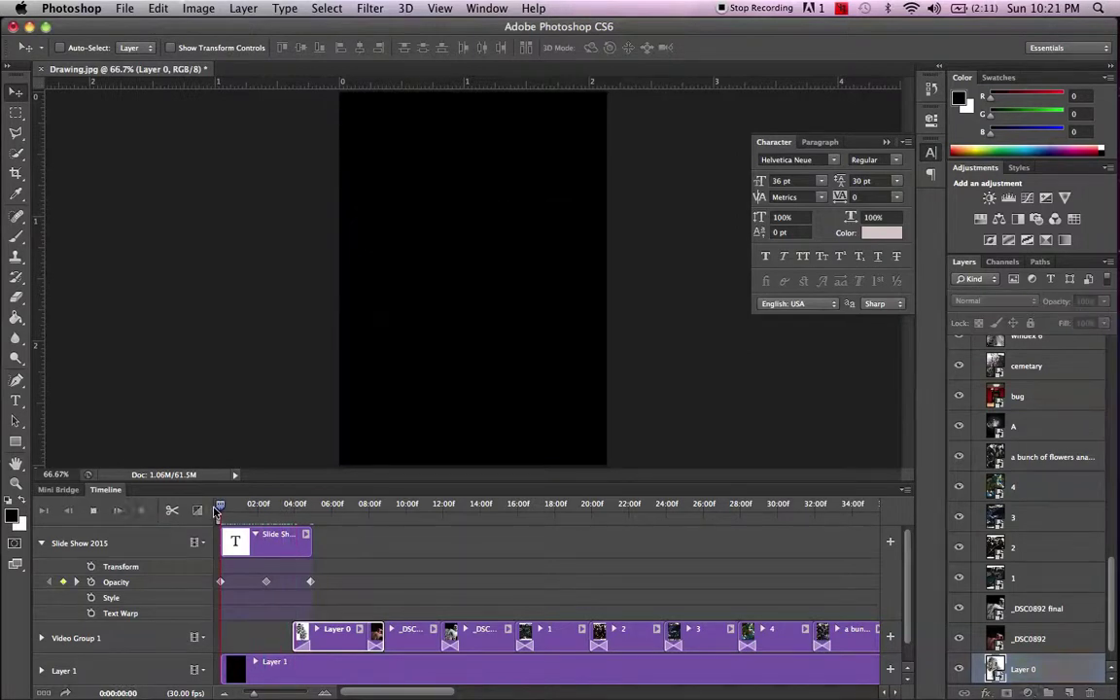
key(space)
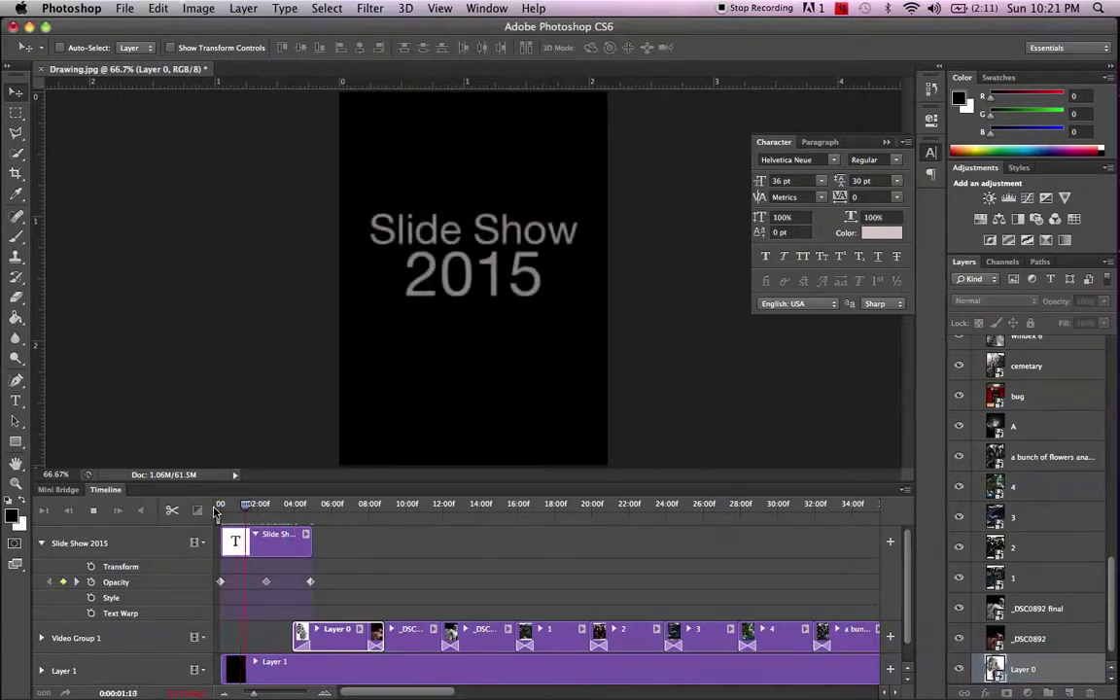